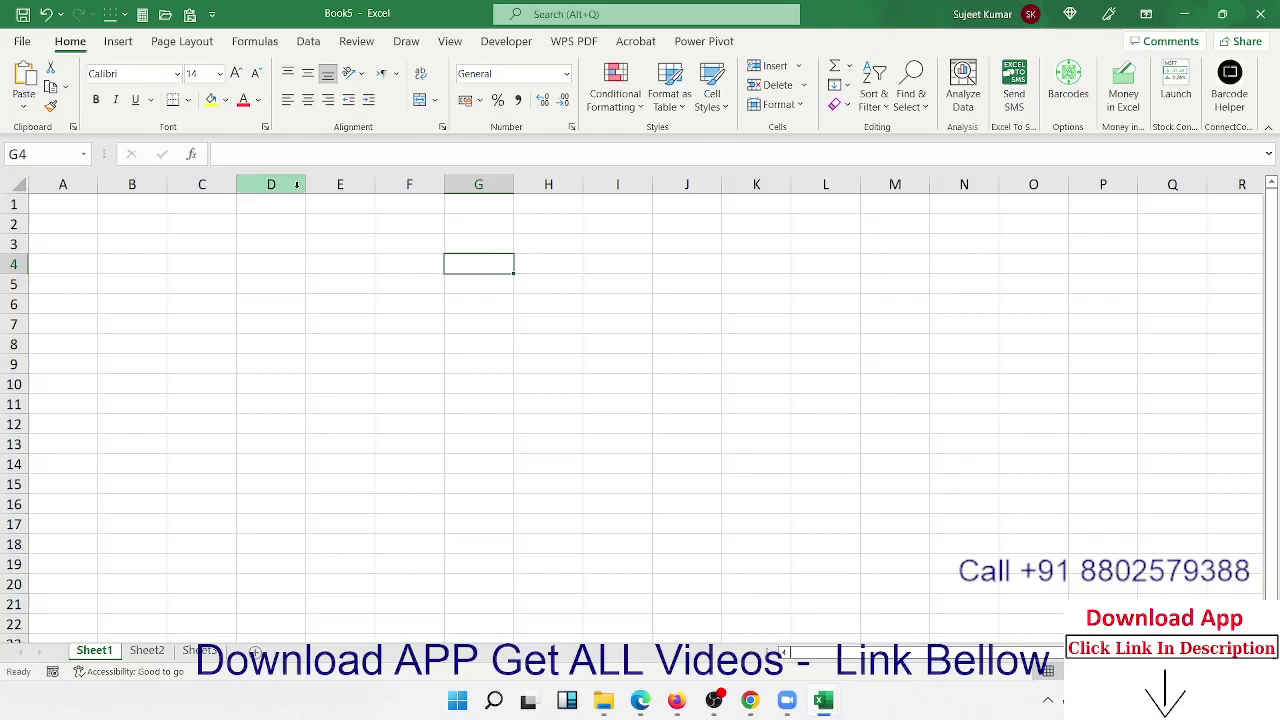
# - Switch the empty Book5 workbook to the Data tab
pyautogui.click(309, 42)
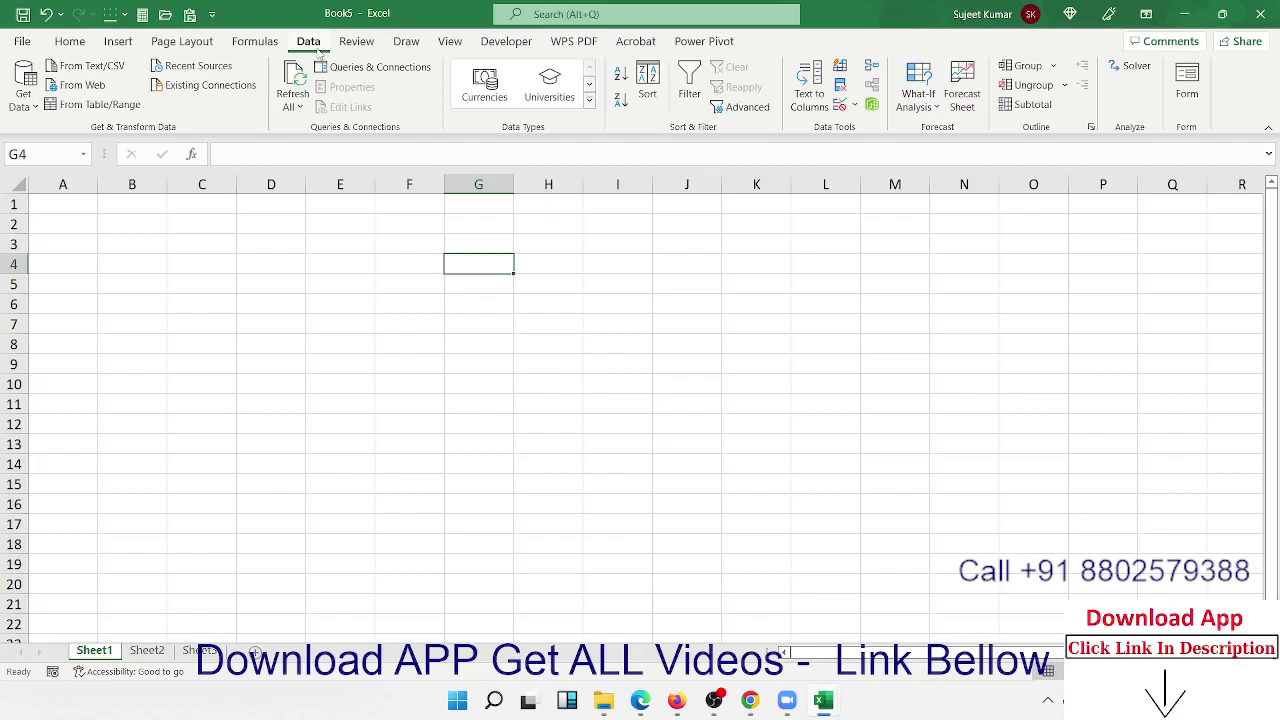
# - Choose Get Data > From File > From Excel Workbook
pyautogui.click(25, 110)
pyautogui.moveTo(50, 140)
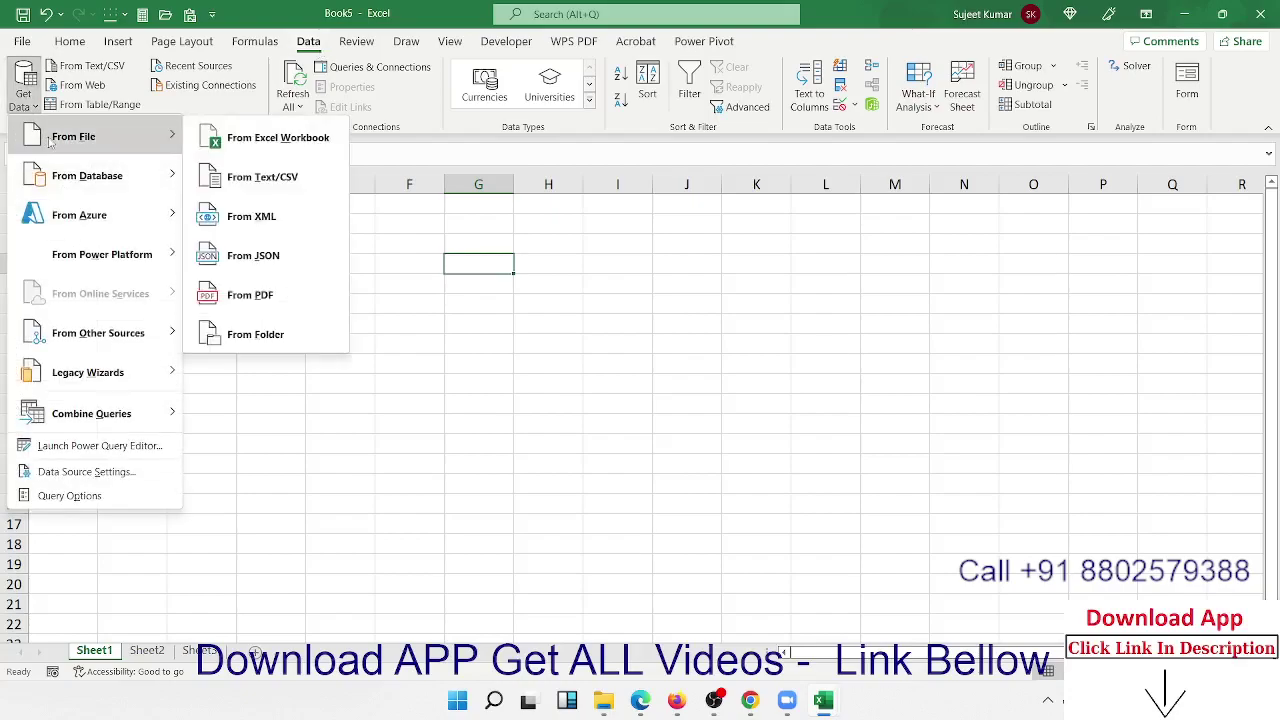
pyautogui.click(228, 140)
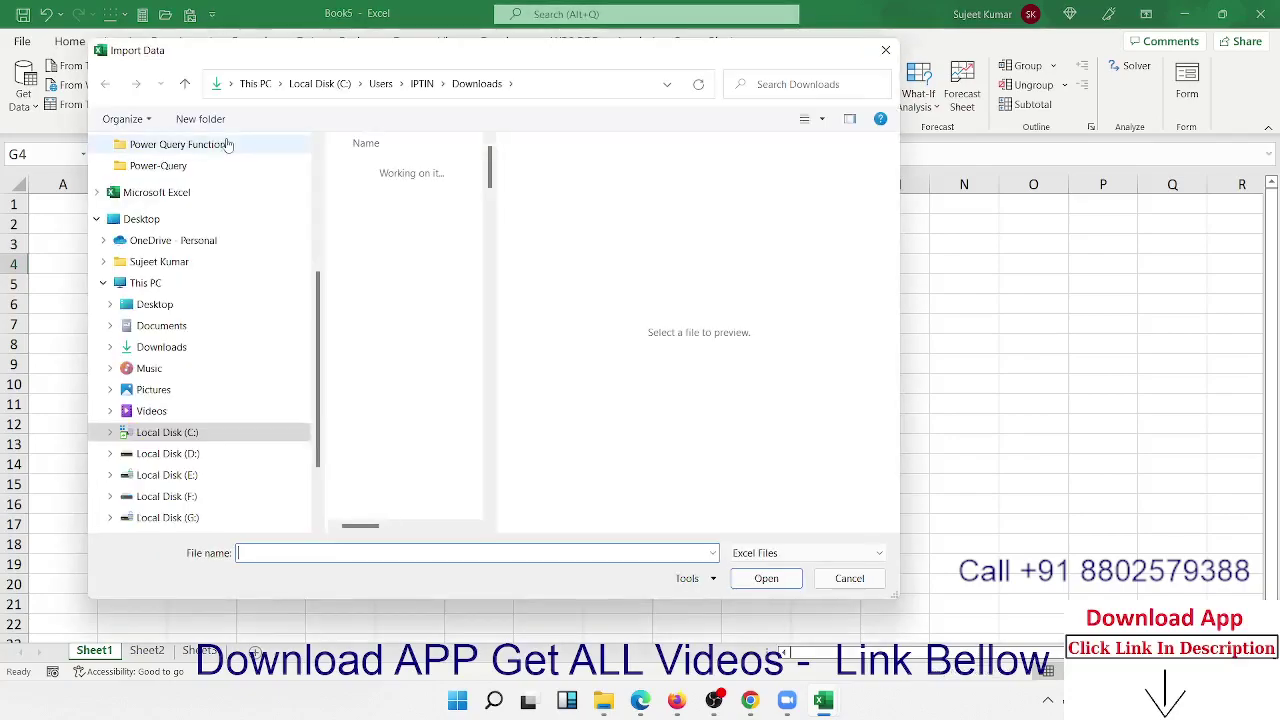
# - Import PQ_data from Local Disk (G:) > Power-Query > Power Query Function
pyautogui.click(185, 519)
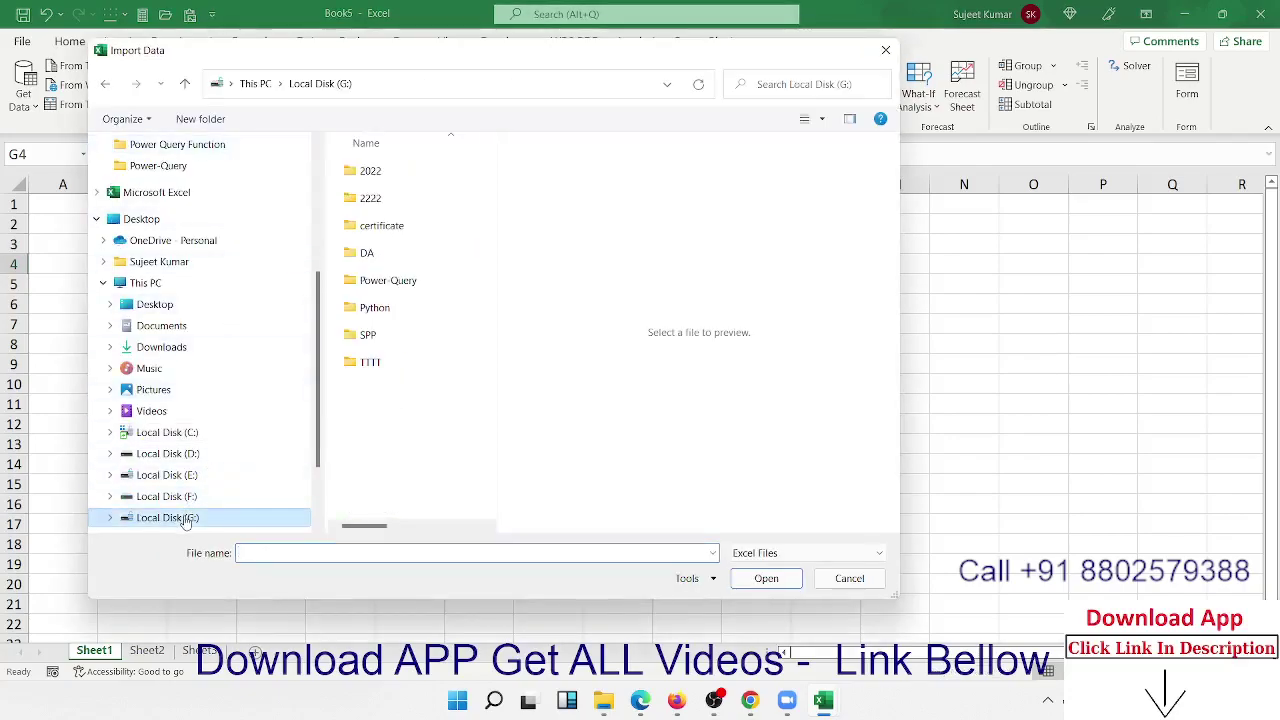
pyautogui.doubleClick(407, 282)
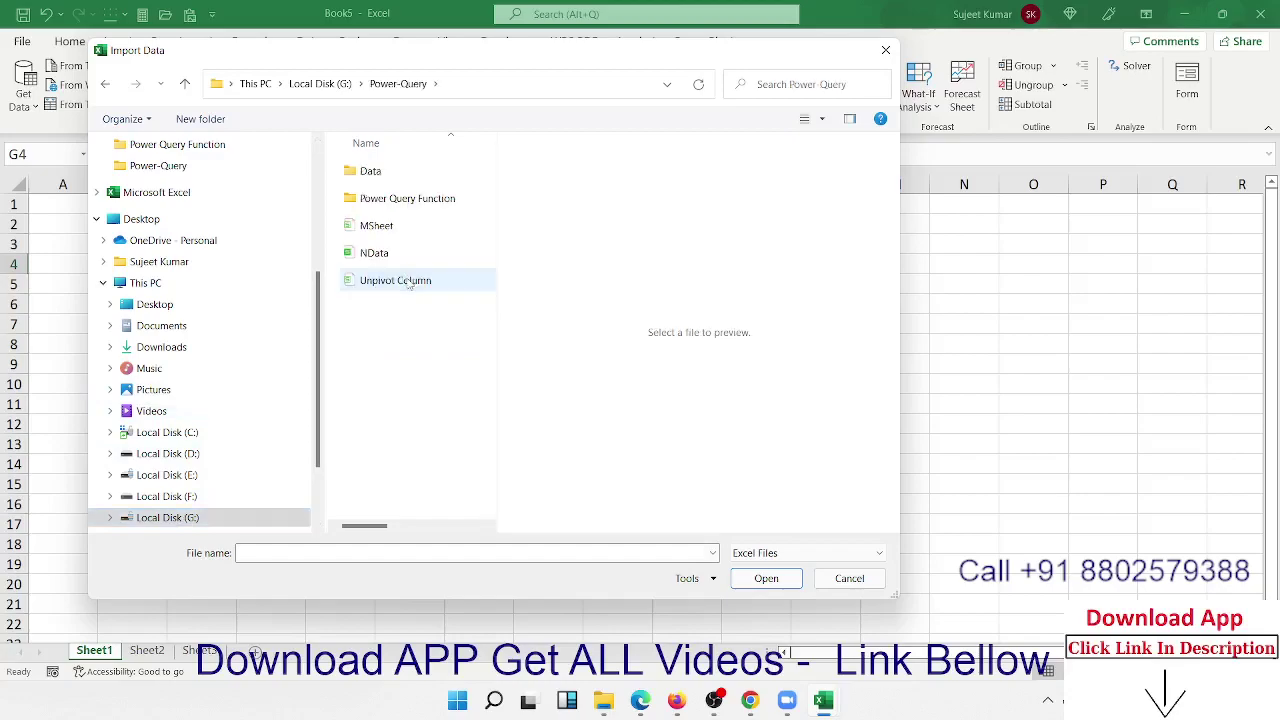
pyautogui.doubleClick(400, 199)
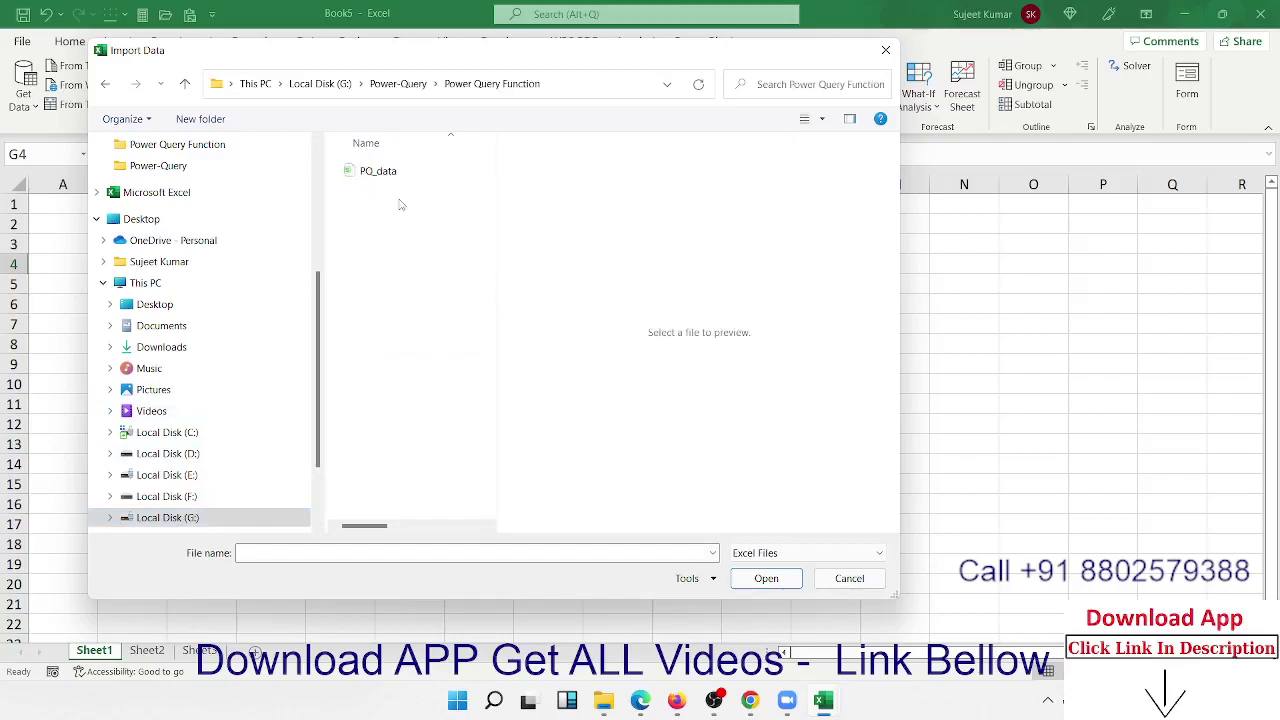
pyautogui.click(404, 176)
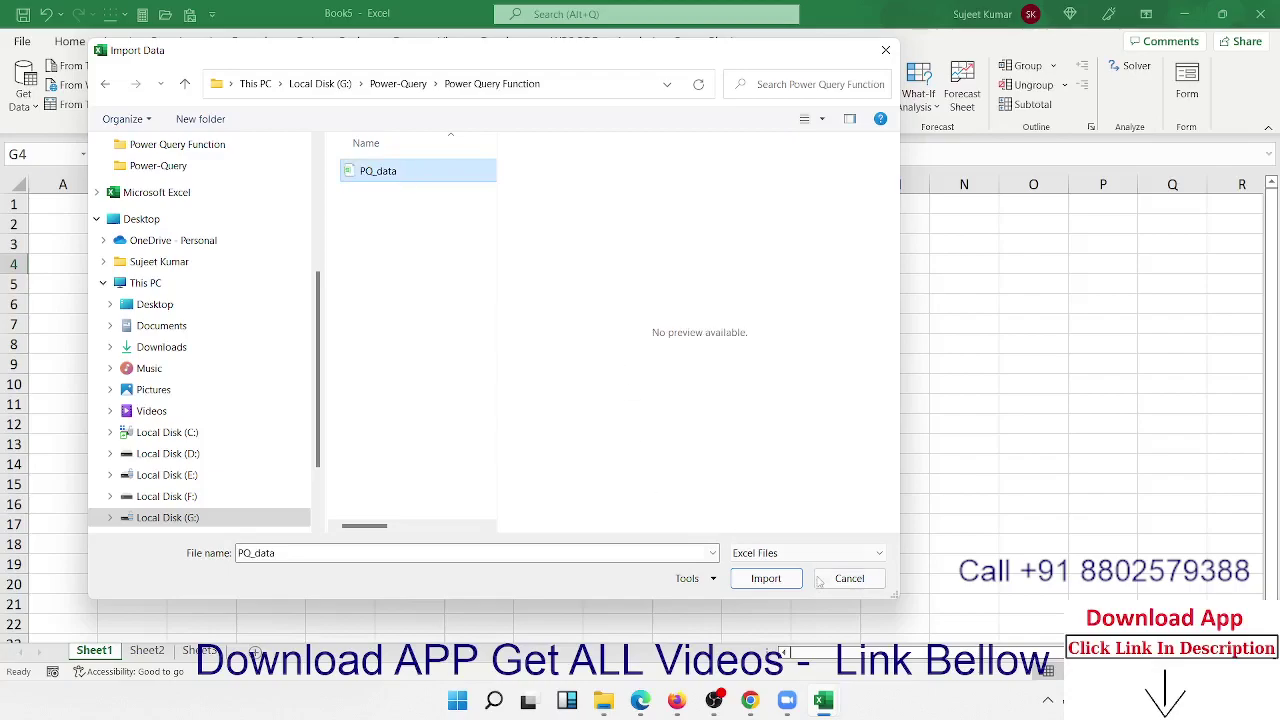
pyautogui.click(766, 580)
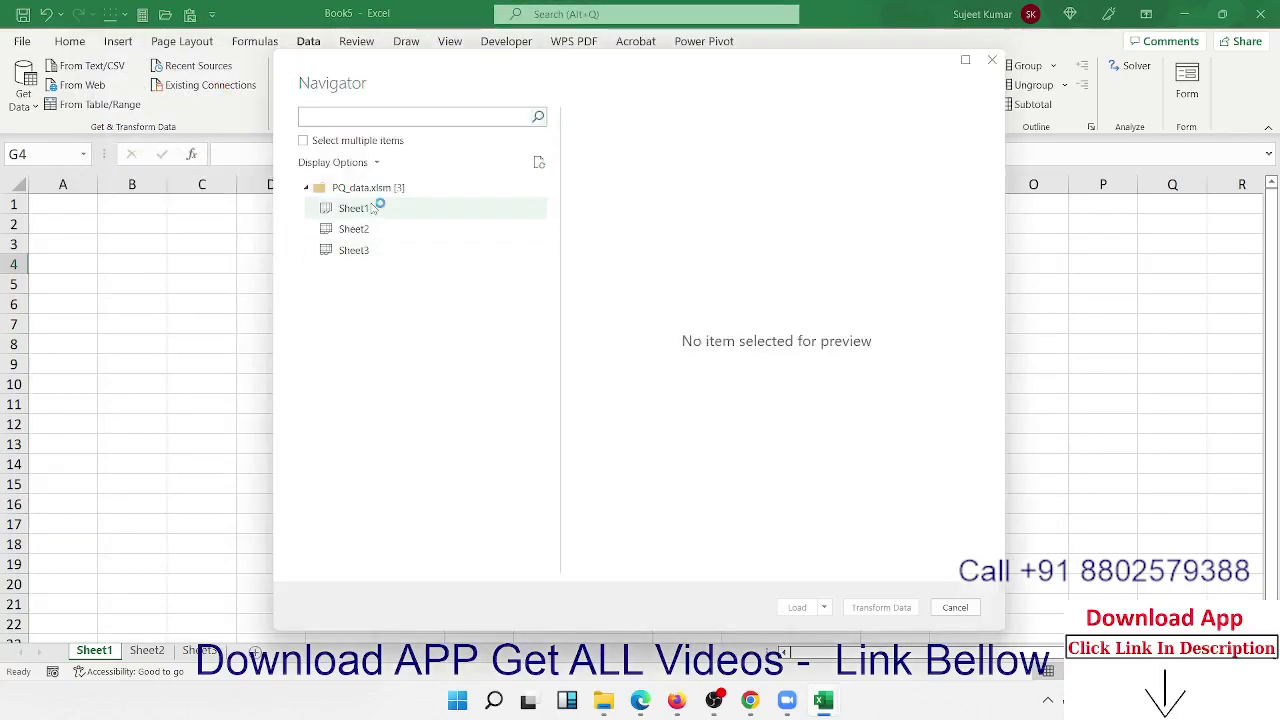
# - Load Sheet1 of PQ_data into the Power Query Editor
pyautogui.press('Escape')
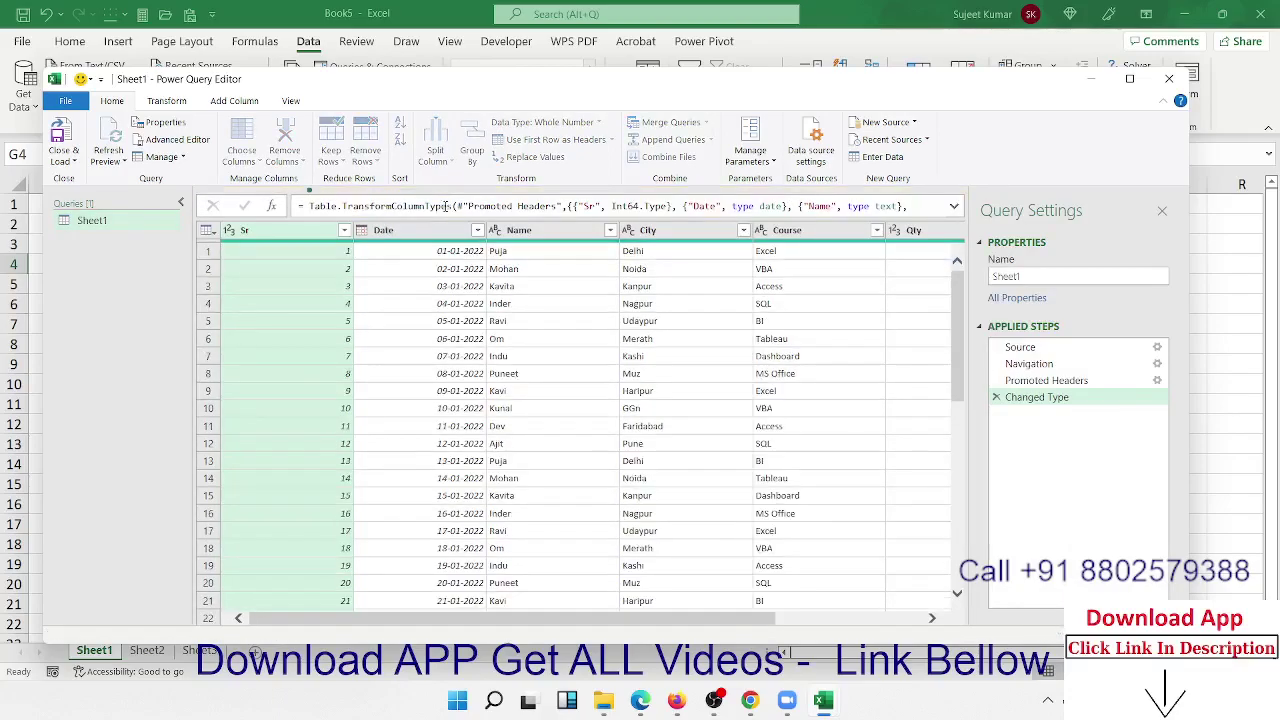
# - Look over the imported Sheet1 data across to the Qty and MRP columns, then switch to Add Column
pyautogui.click(725, 566)
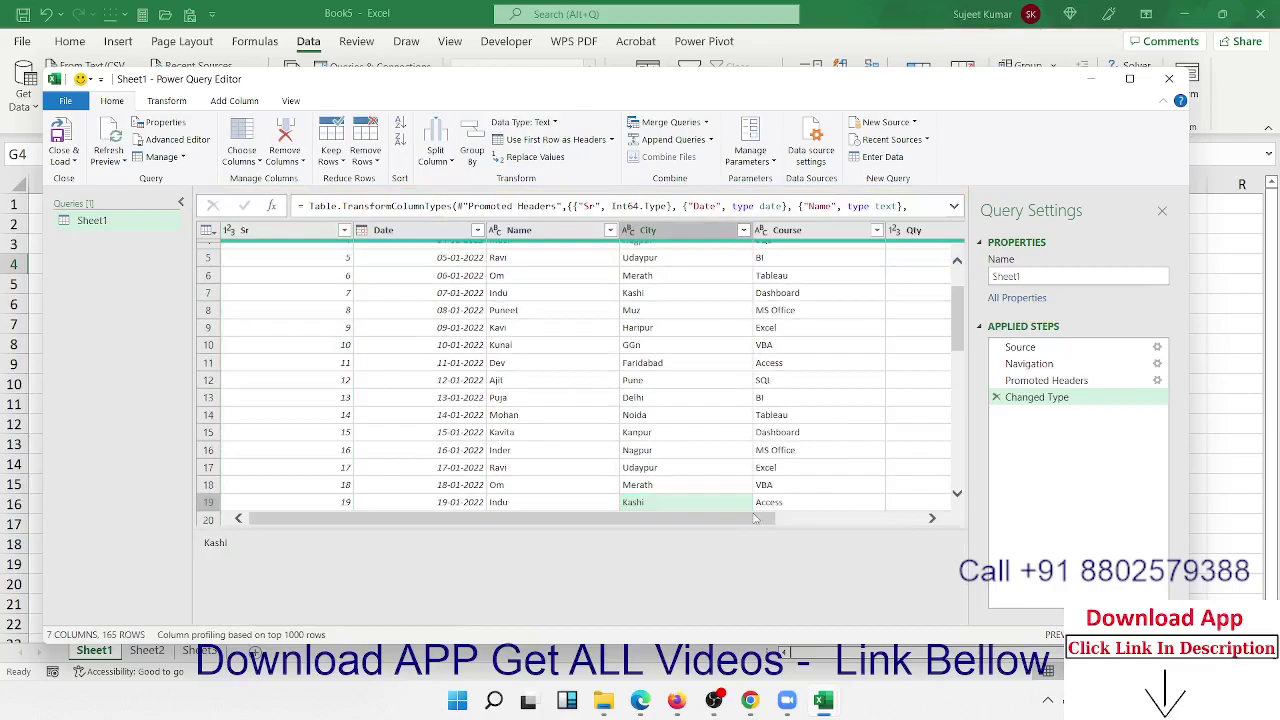
pyautogui.moveTo(757, 518); pyautogui.dragTo(968, 533)
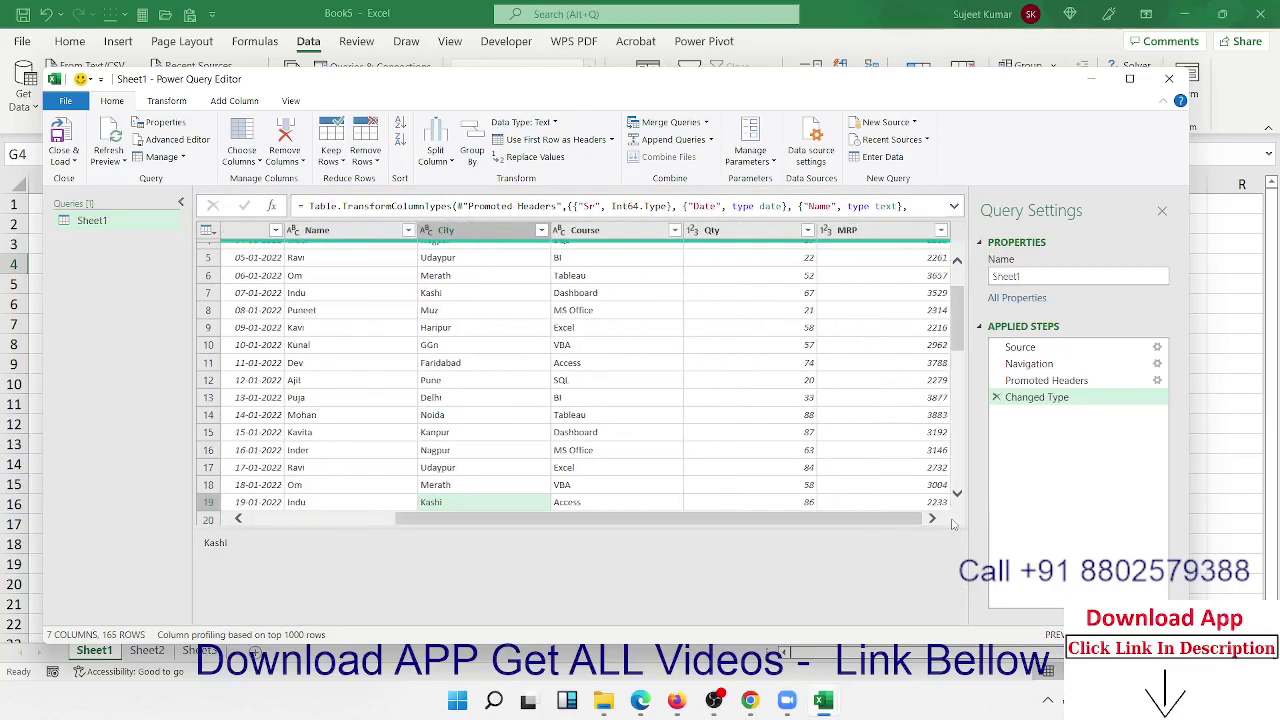
pyautogui.scroll(2, 963, 283)
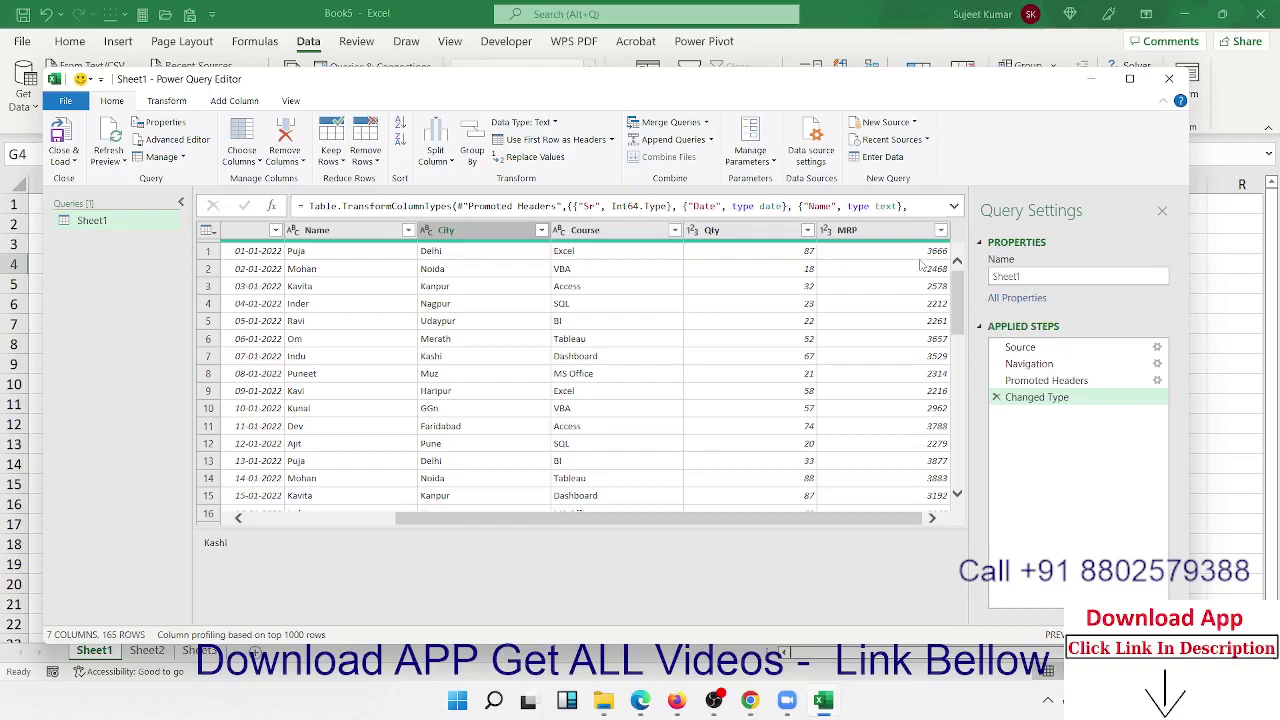
pyautogui.click(217, 102)
# - Add a custom column named Amt with the formula [Qty]*[MRP]
pyautogui.click(120, 145)
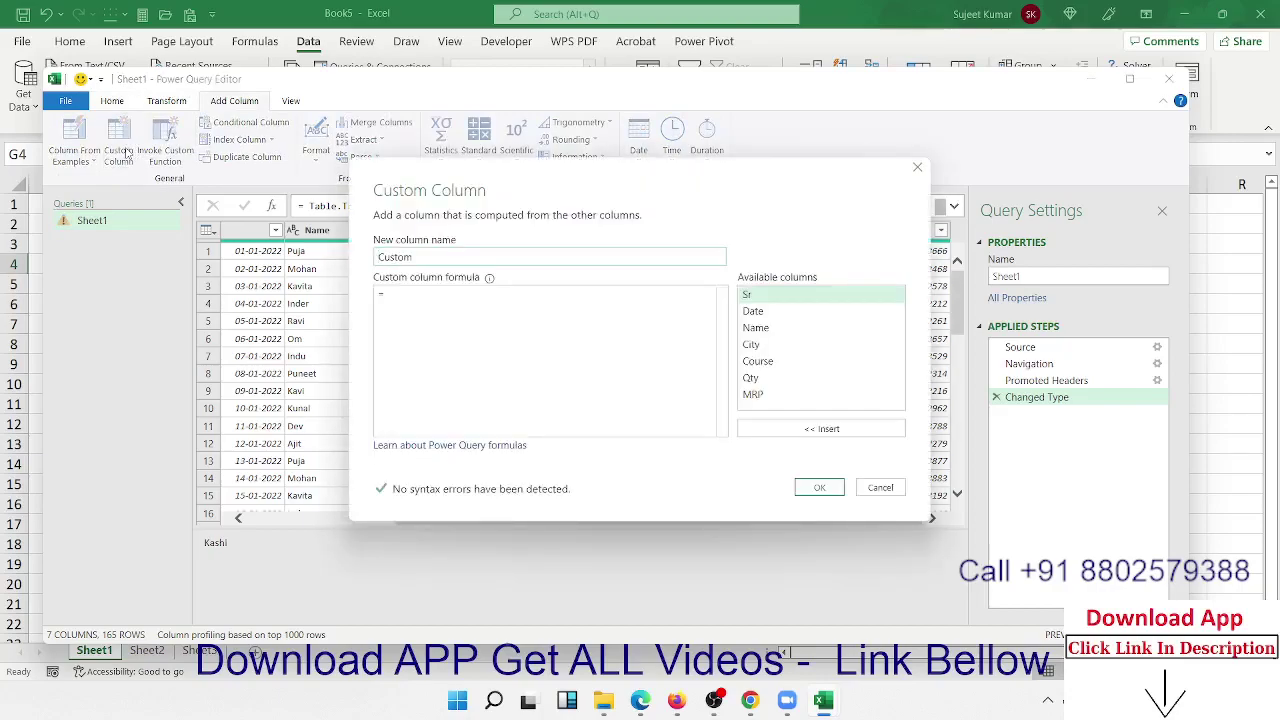
pyautogui.click(447, 258)
pyautogui.doubleClick(447, 258)
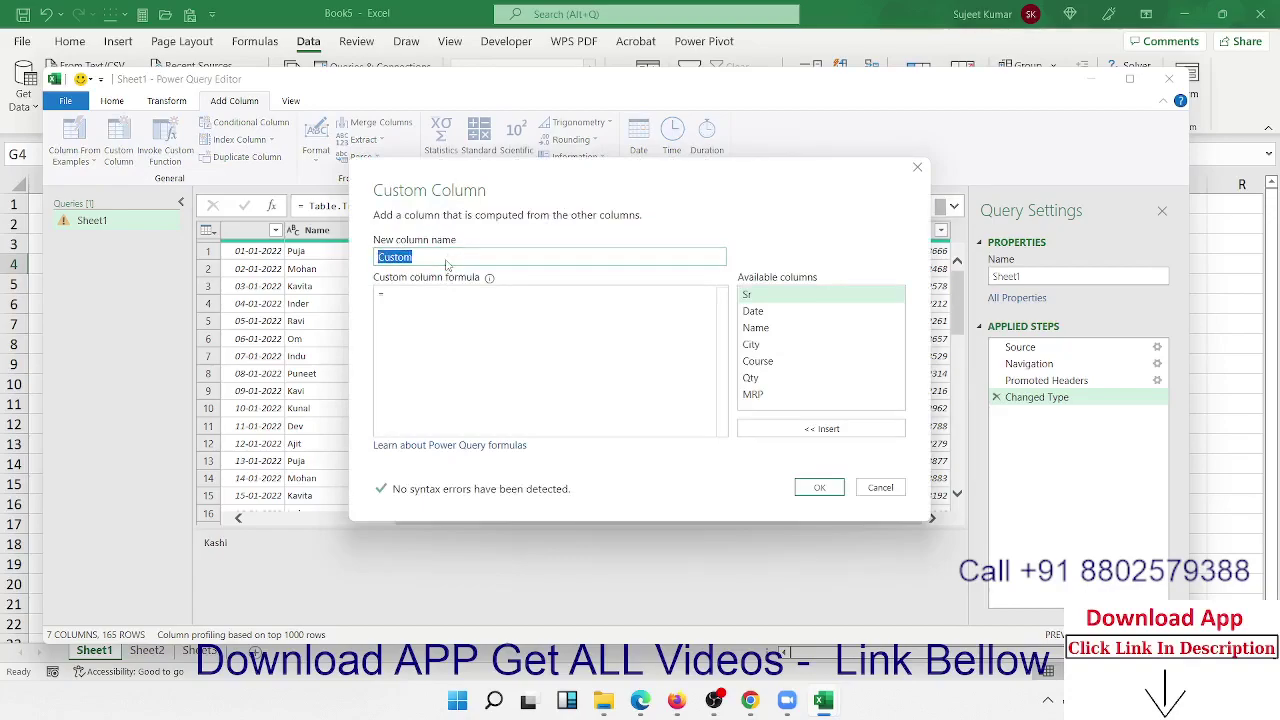
pyautogui.write('Amt')
pyautogui.press('Tab')
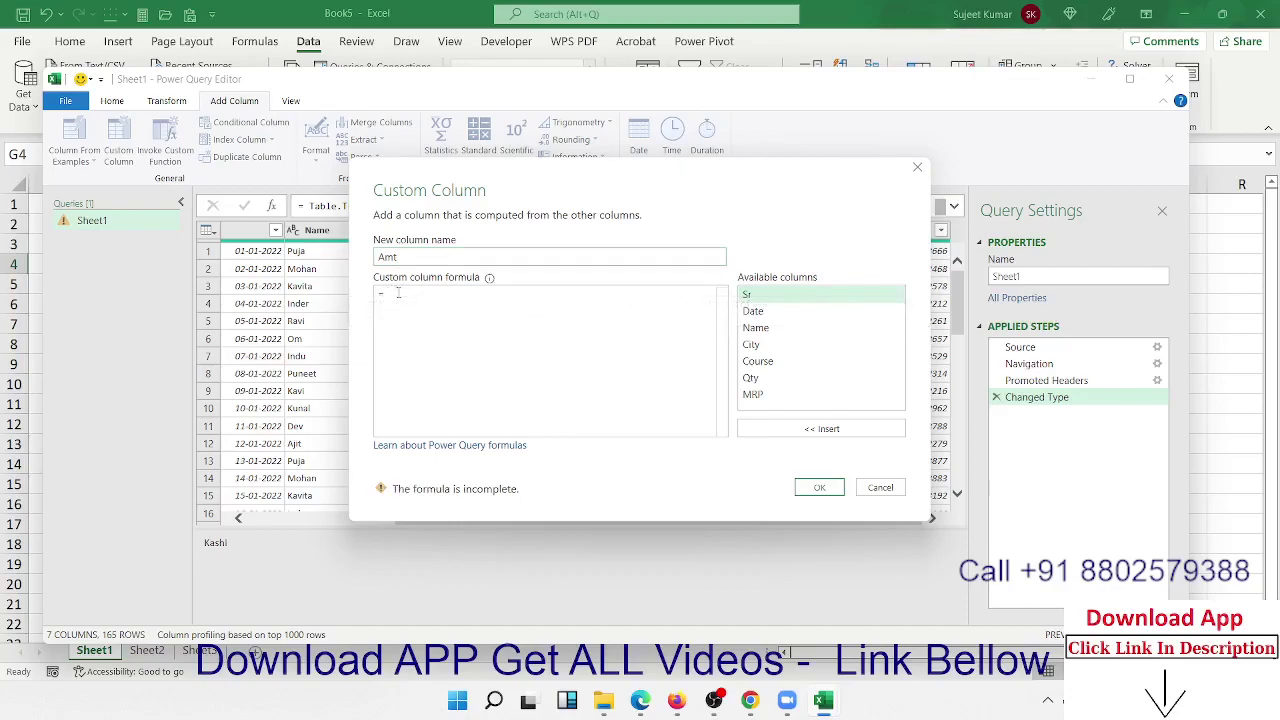
pyautogui.click(791, 381)
pyautogui.doubleClick(791, 381)
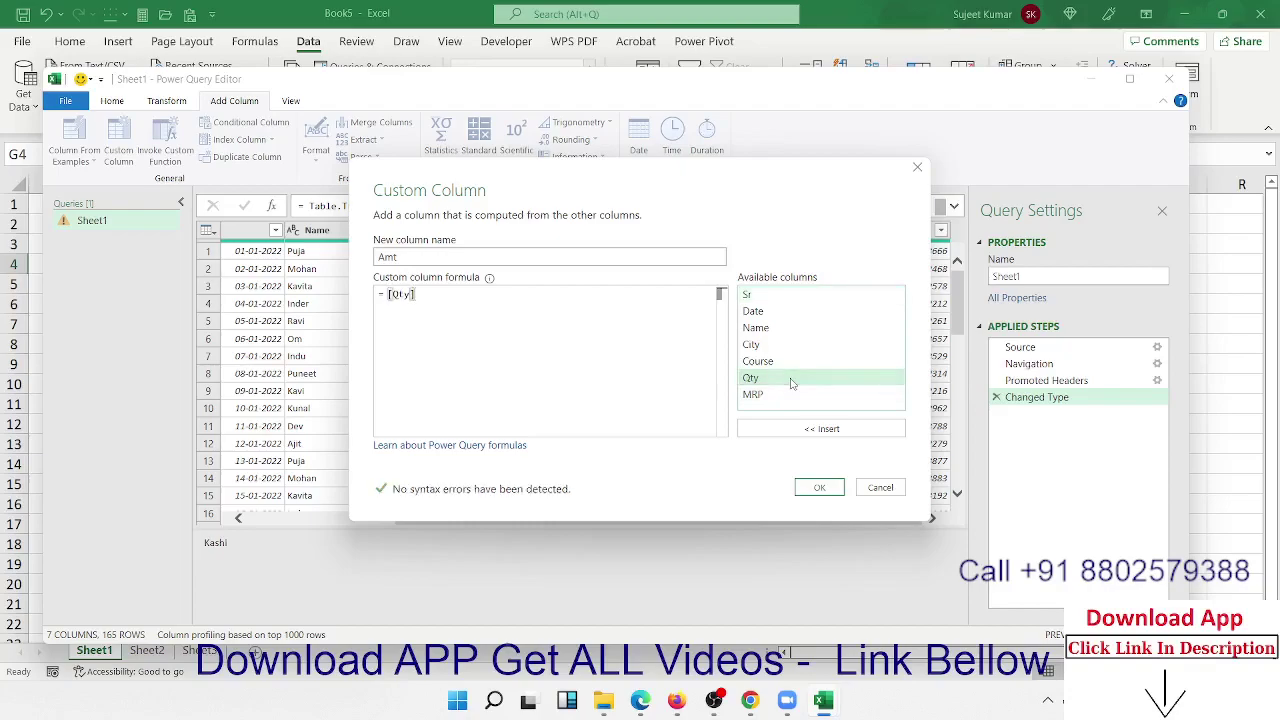
pyautogui.write('*')
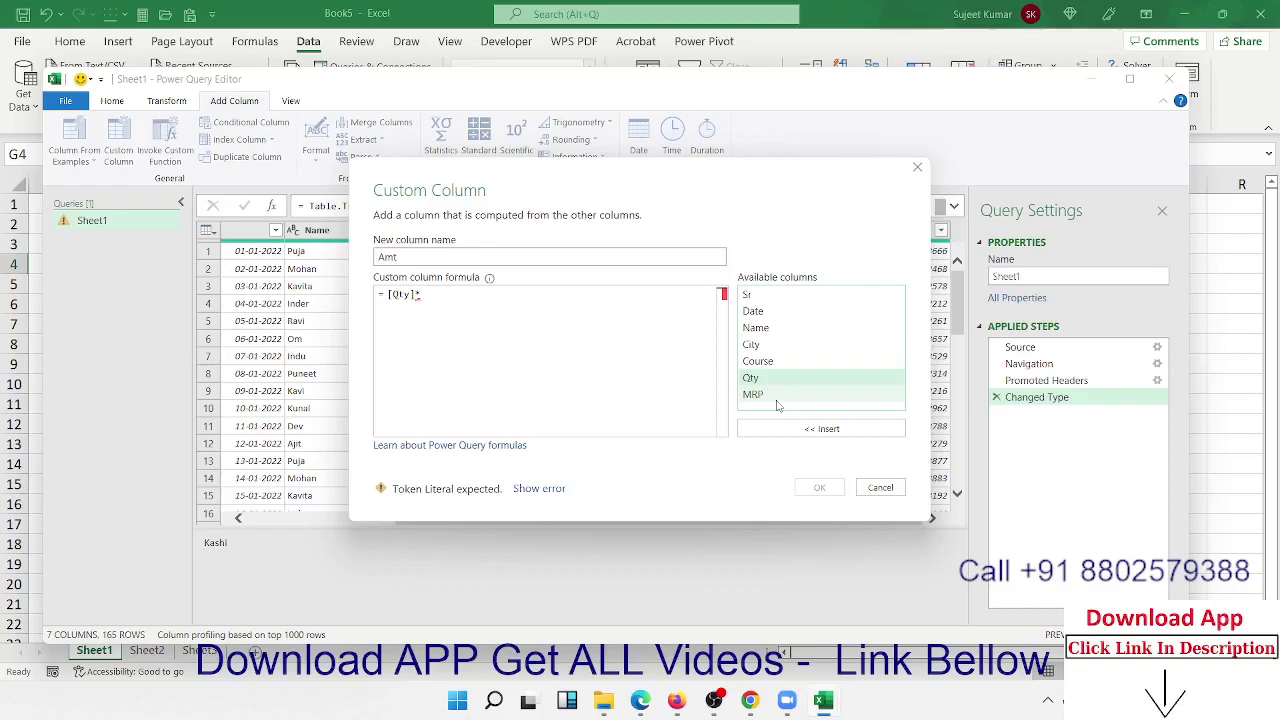
pyautogui.doubleClick(777, 395)
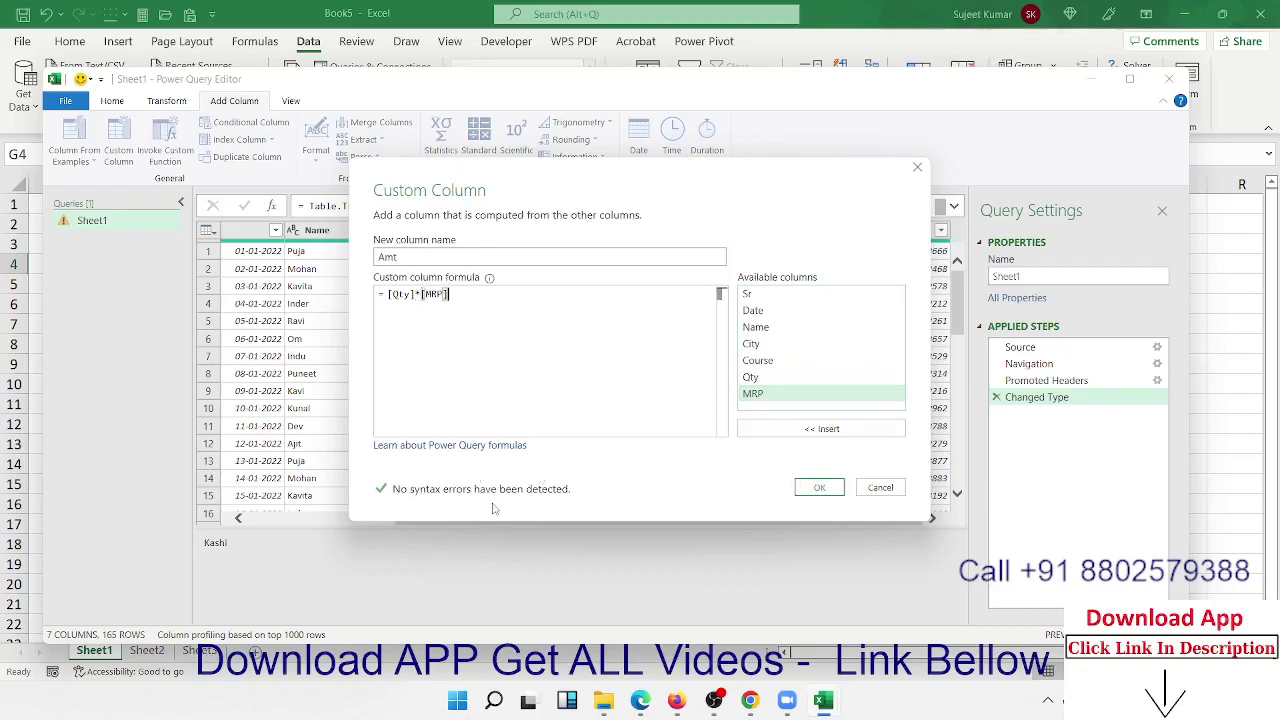
pyautogui.click(820, 488)
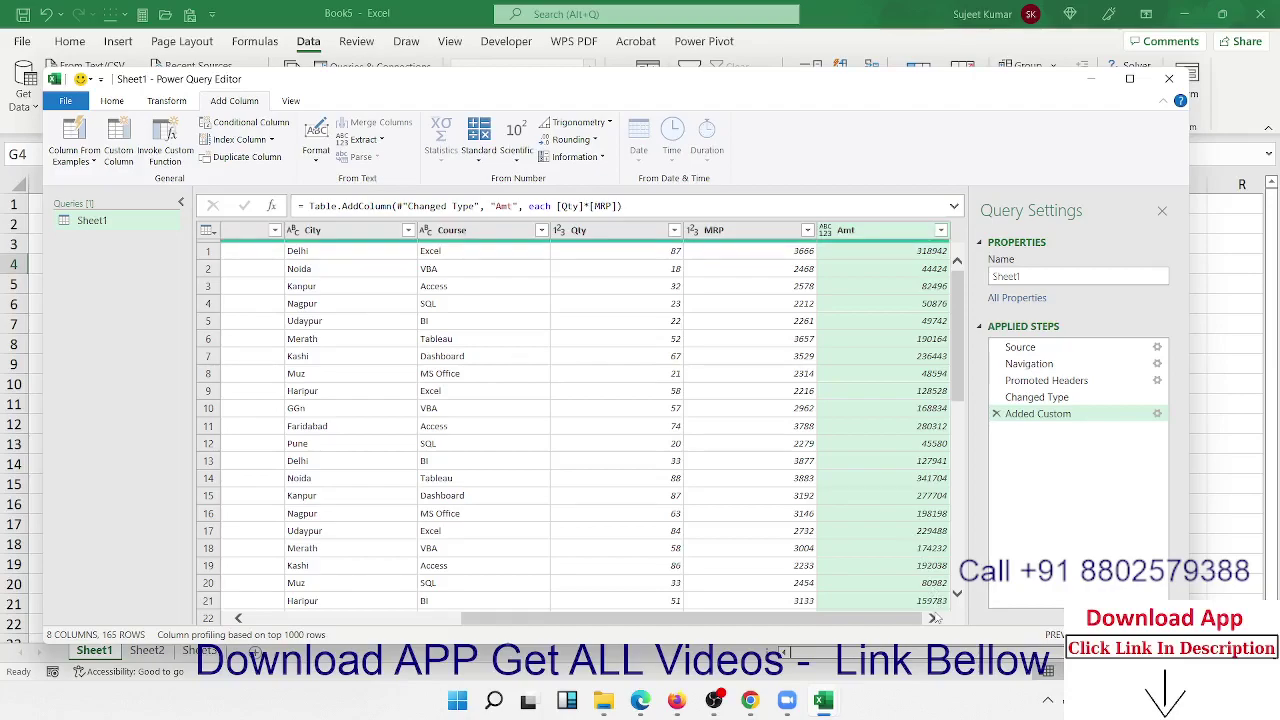
# - Commit the Added Custom step's formula unchanged and start another custom column
pyautogui.click(637, 207)
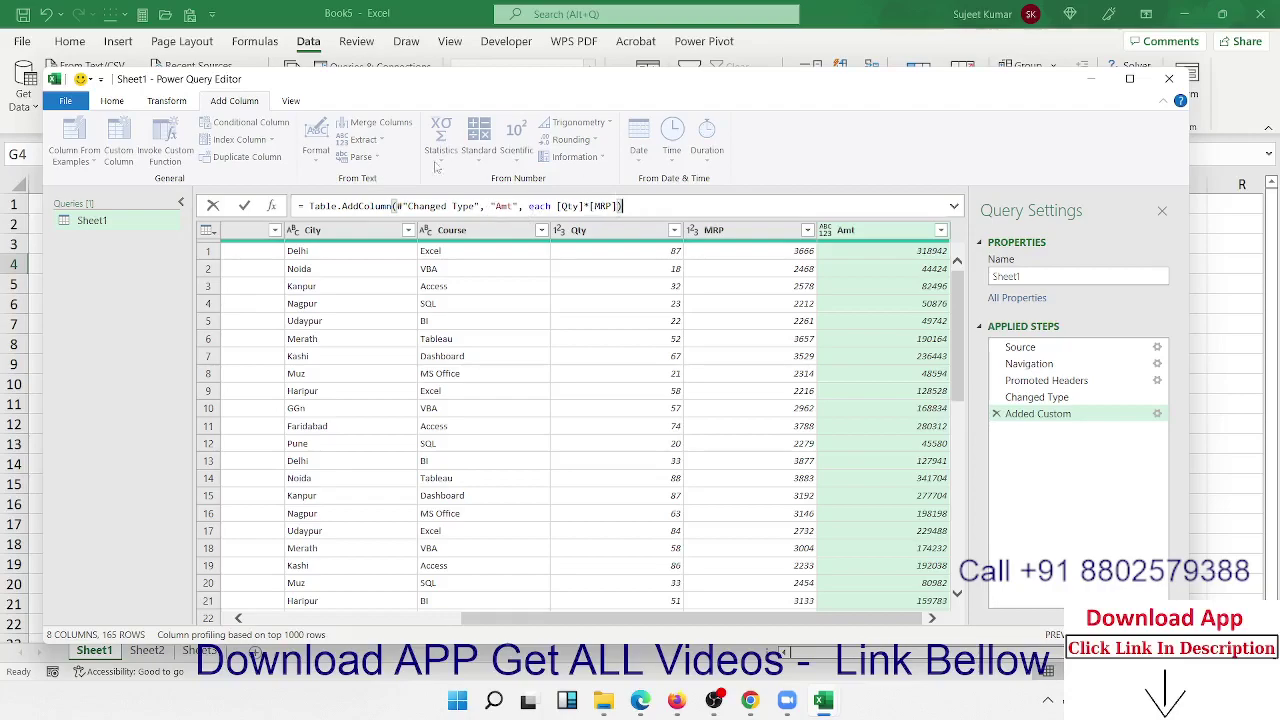
pyautogui.click(408, 287)
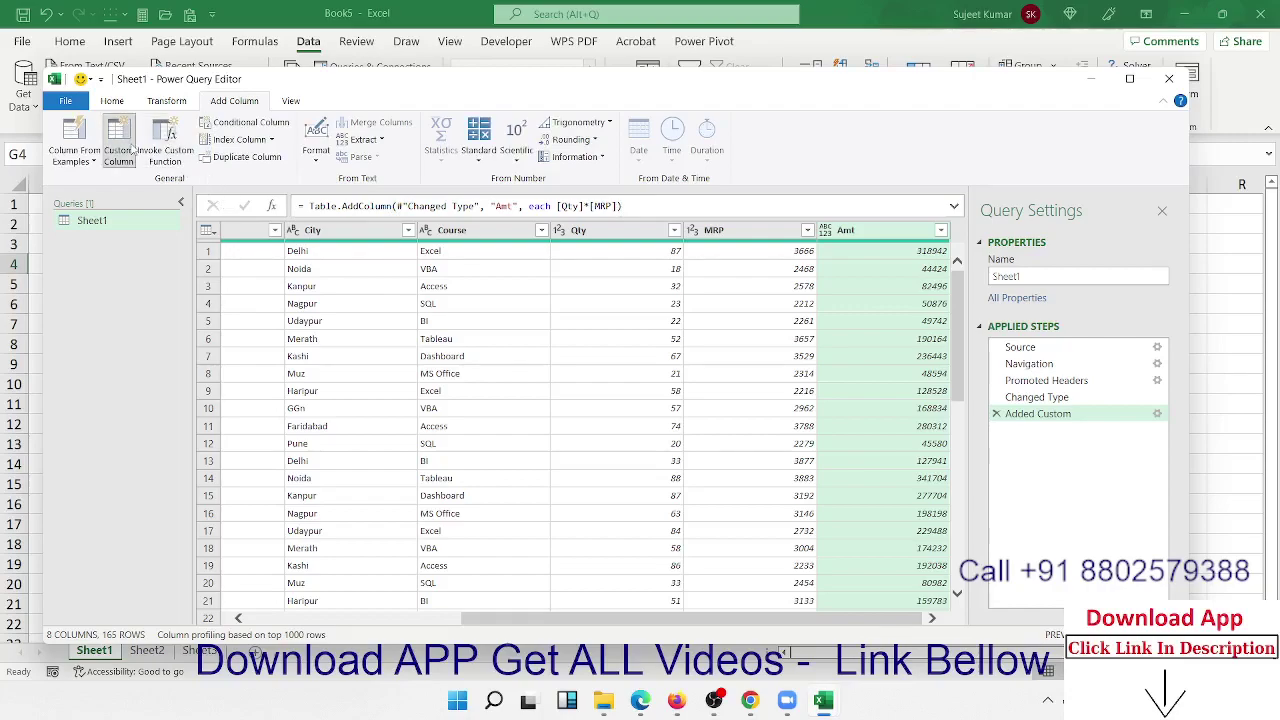
pyautogui.click(125, 145)
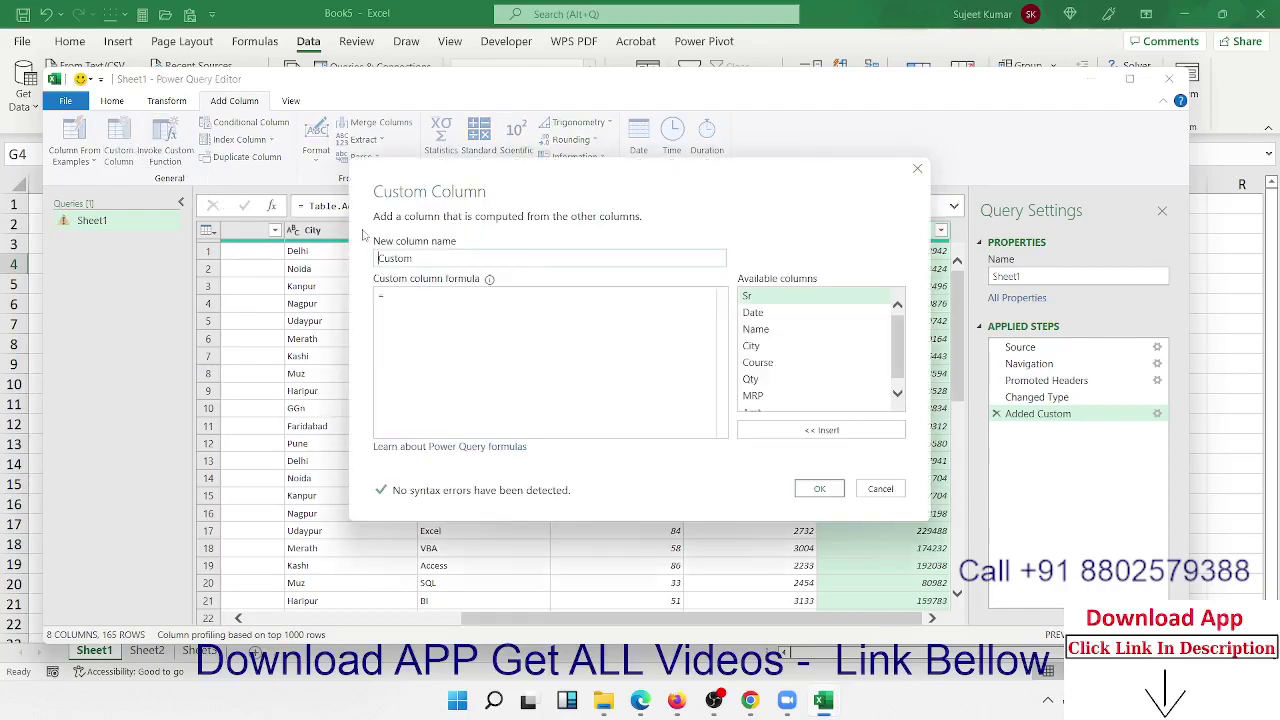
# - Create a custom column named Com with the formula [Amt]*0.02
pyautogui.click(381, 258)
pyautogui.doubleClick(417, 259)
pyautogui.write('Com')
pyautogui.click(482, 318)
pyautogui.click(898, 393)
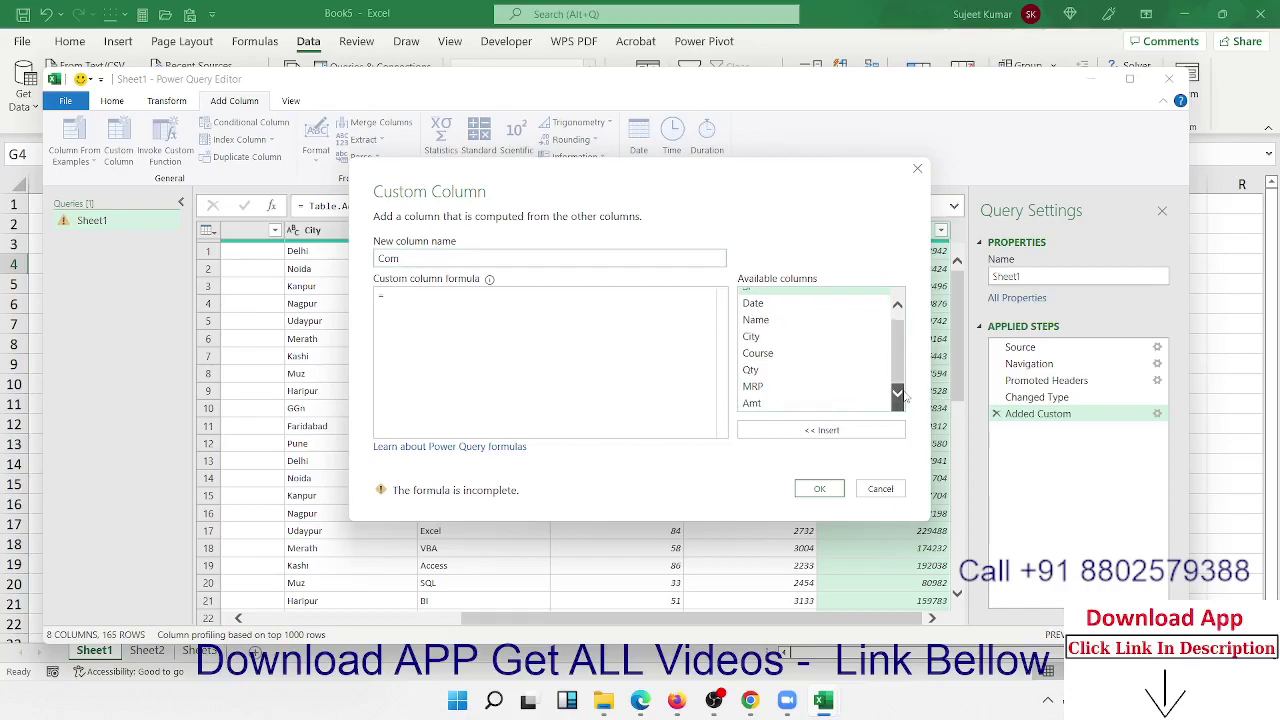
pyautogui.click(786, 404)
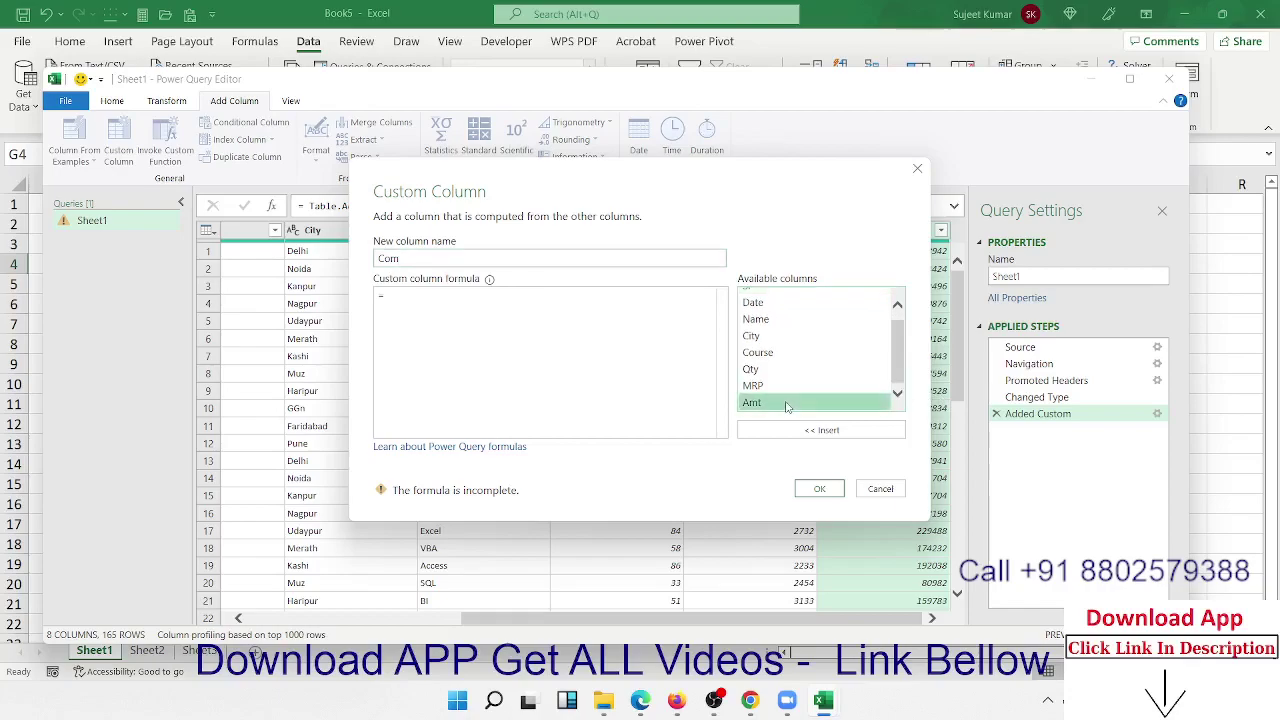
pyautogui.doubleClick(786, 404)
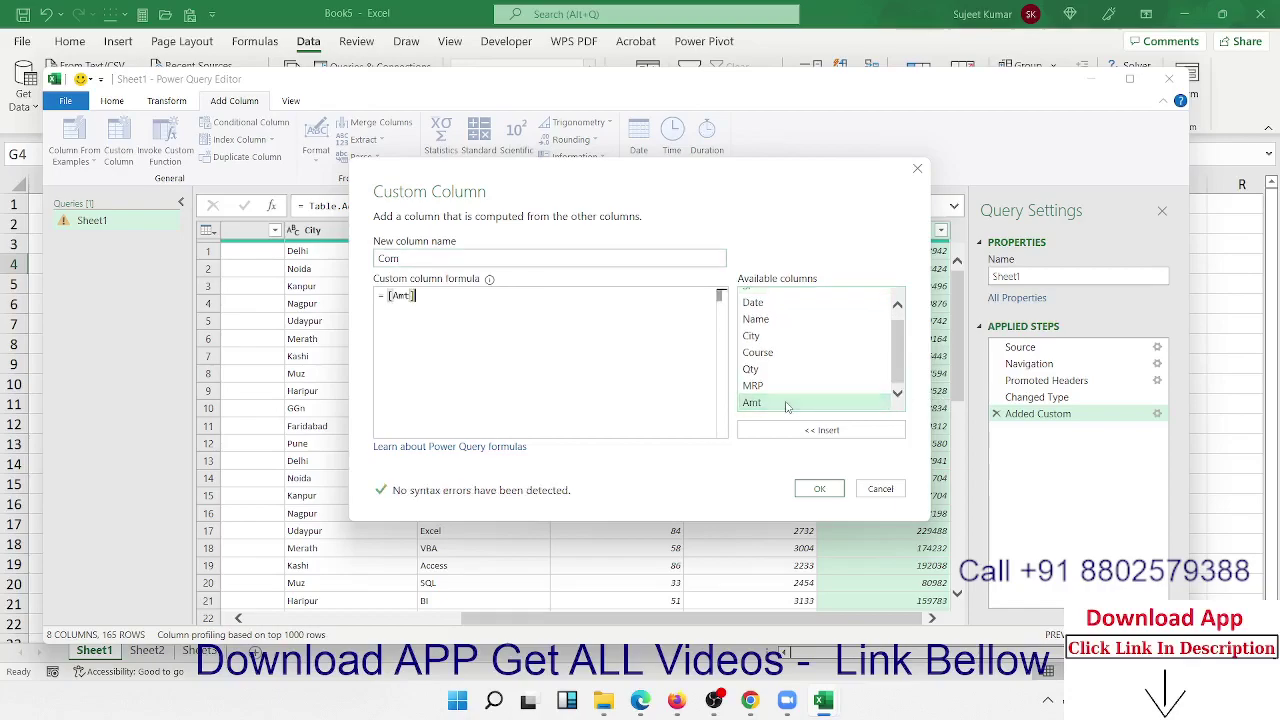
pyautogui.write('*')
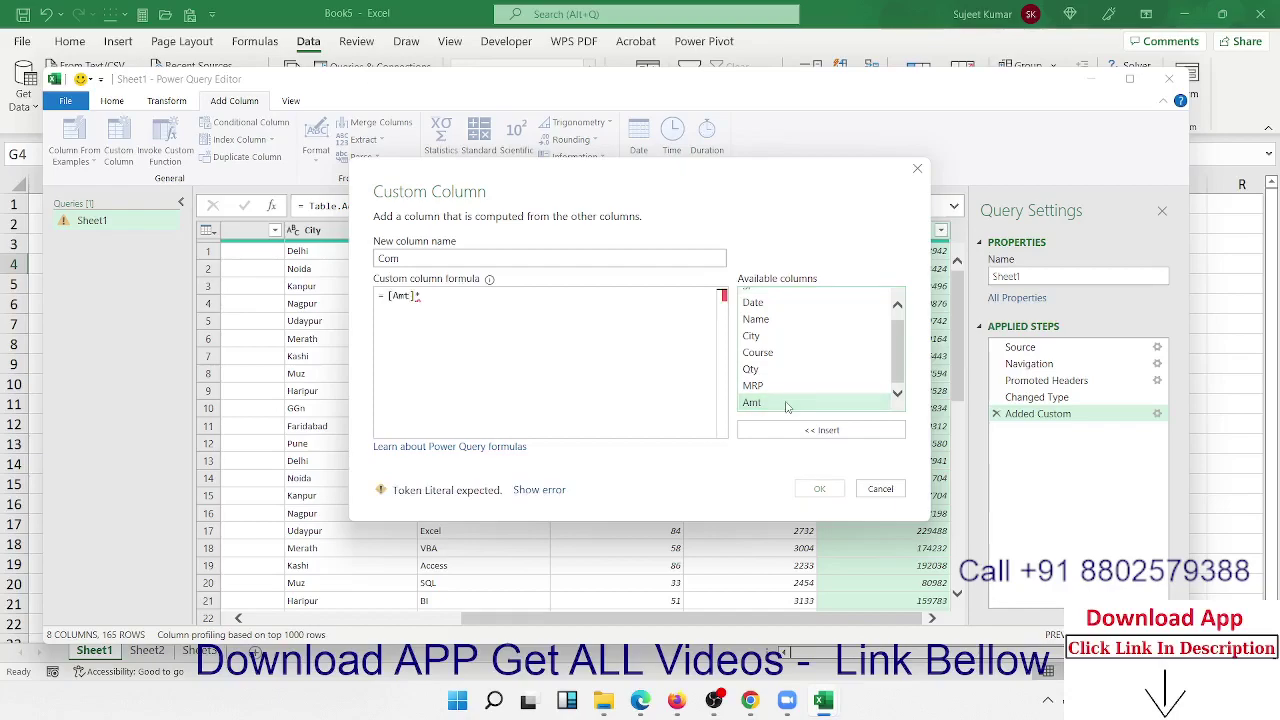
pyautogui.write('20')
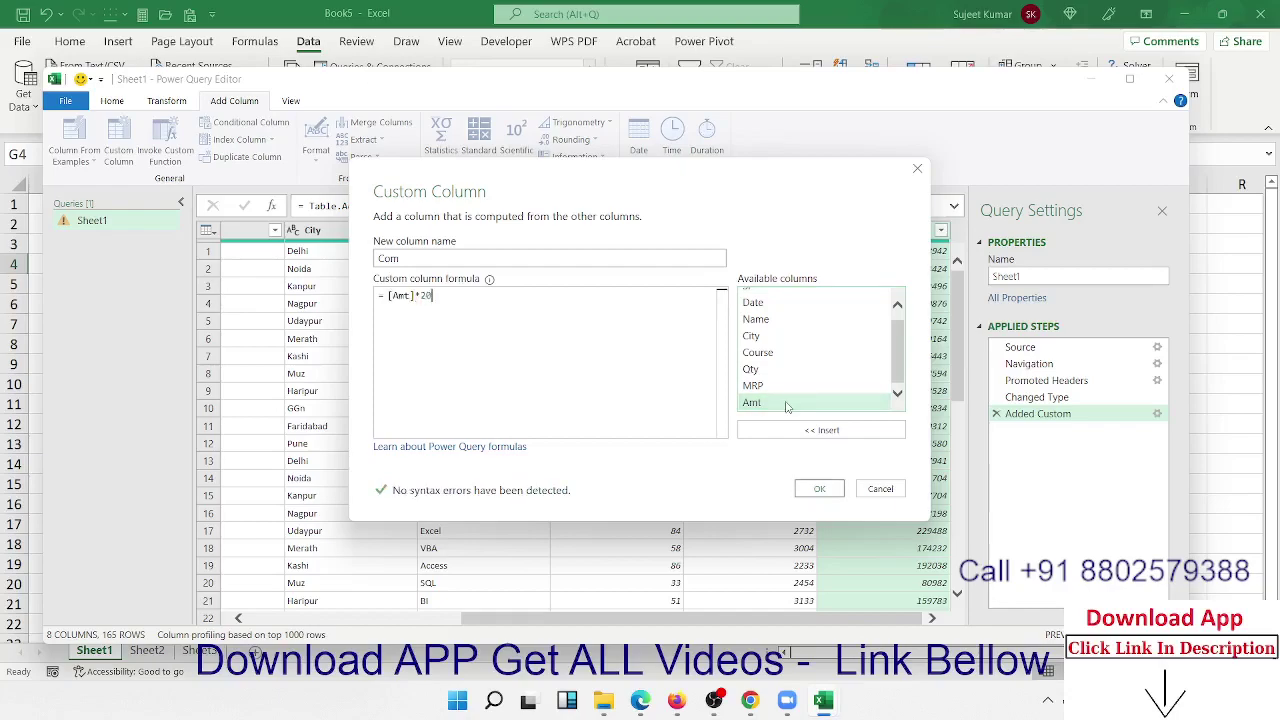
pyautogui.write('%')
pyautogui.press('BackSpace')
pyautogui.press('BackSpace')
pyautogui.write('%')
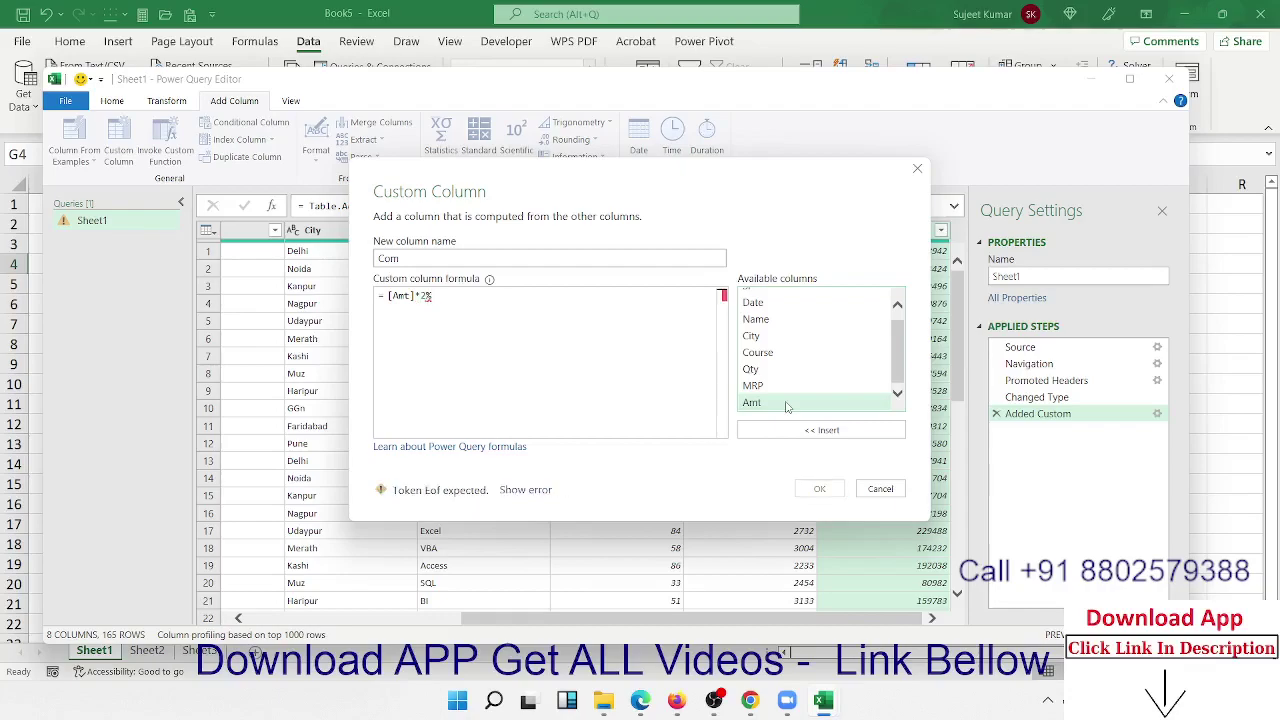
pyautogui.press('BackSpace')
pyautogui.press('BackSpace')
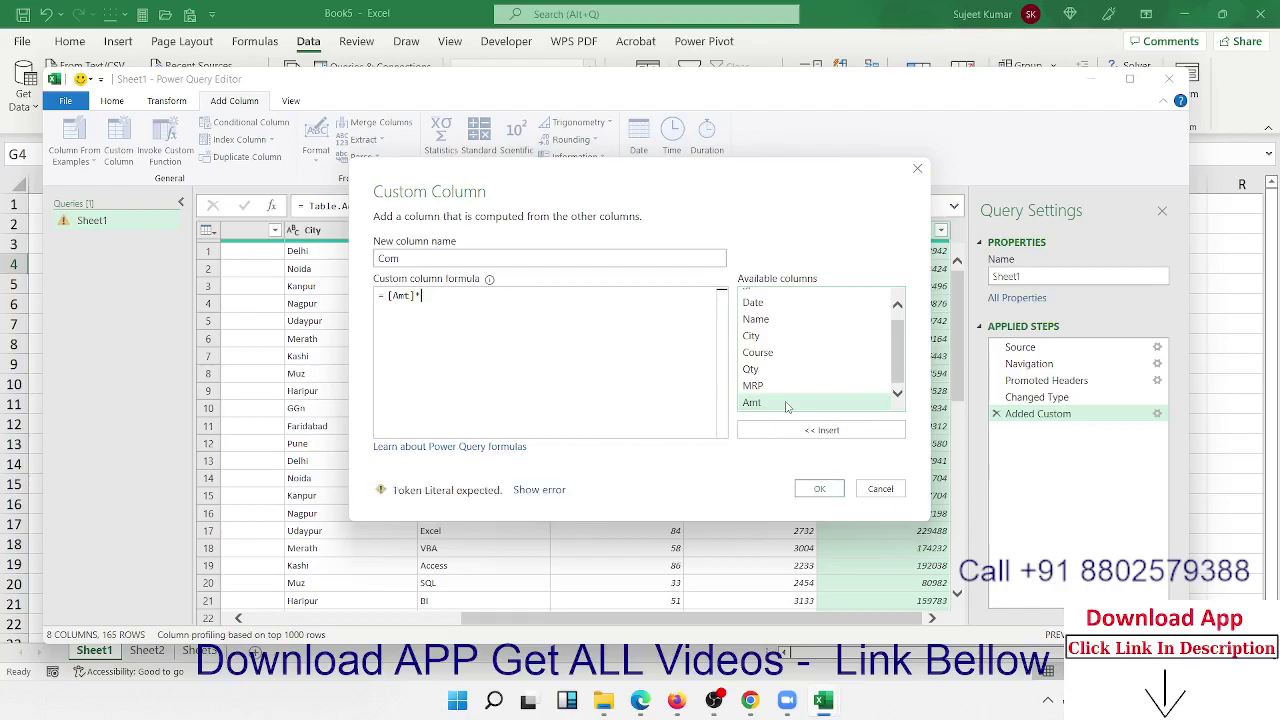
pyautogui.write('0.02')
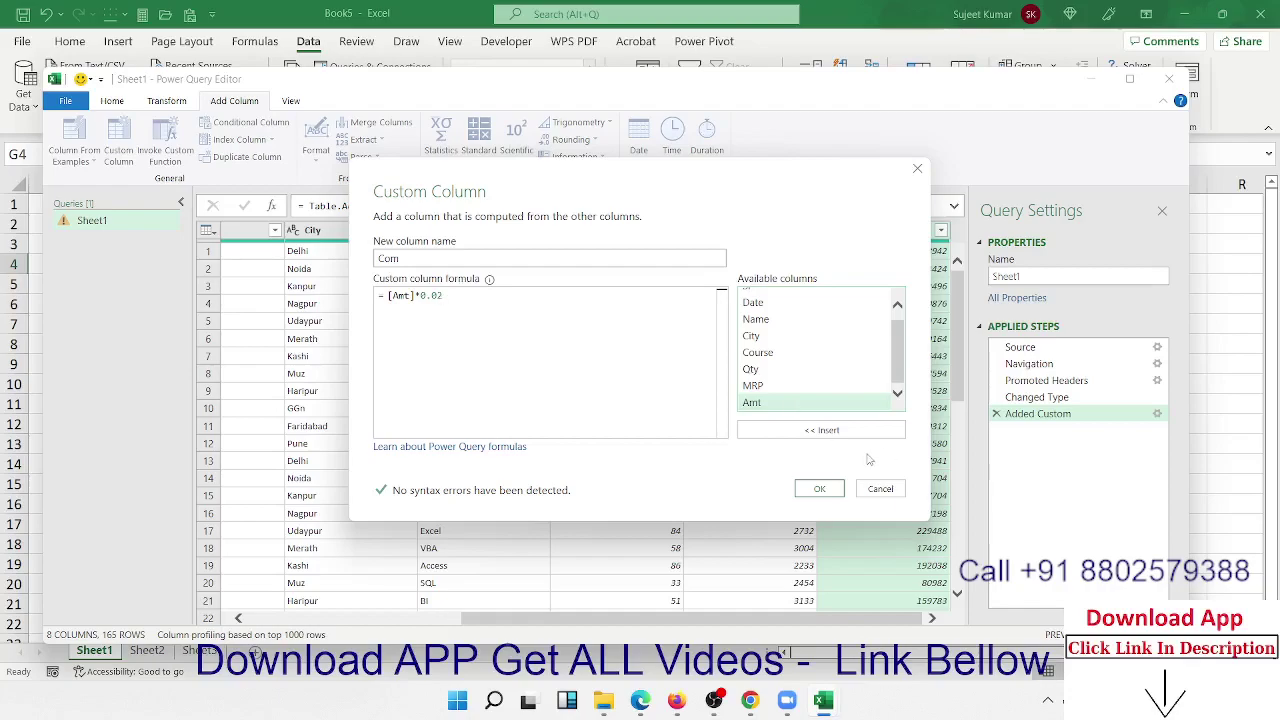
pyautogui.click(820, 489)
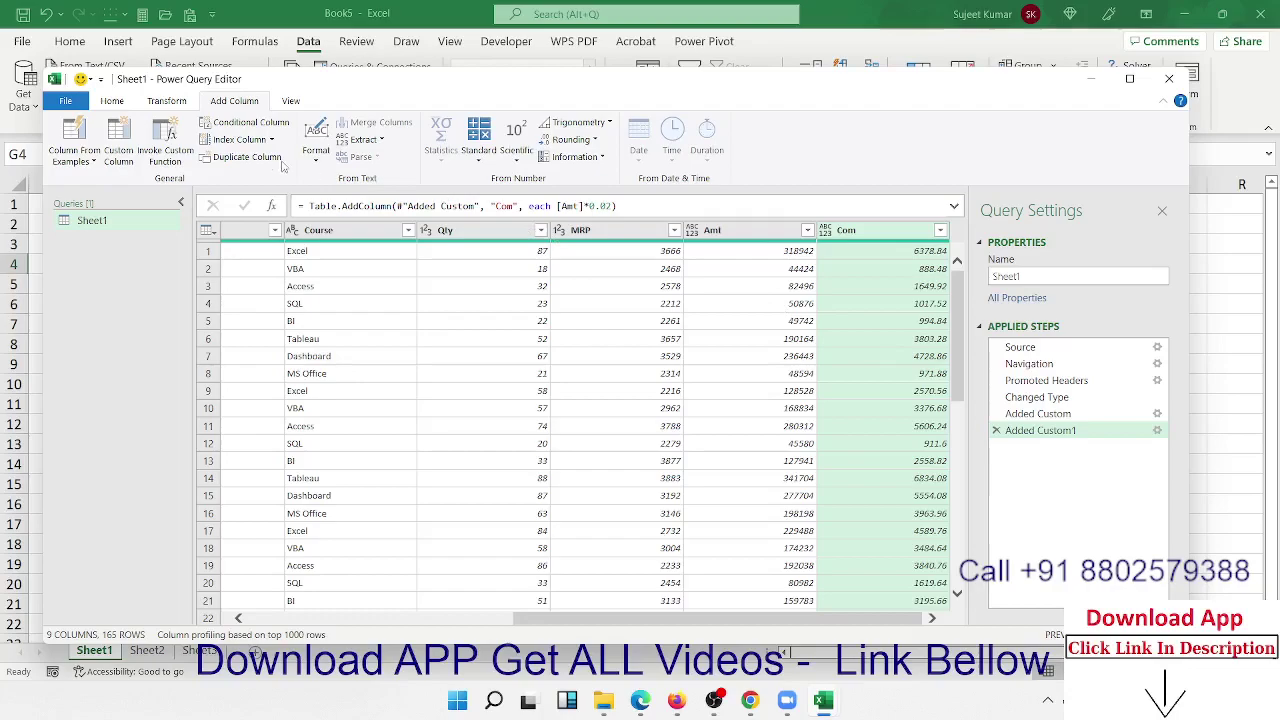
# - Add a custom column named GST with the formula [Amt]*0.18
pyautogui.click(129, 126)
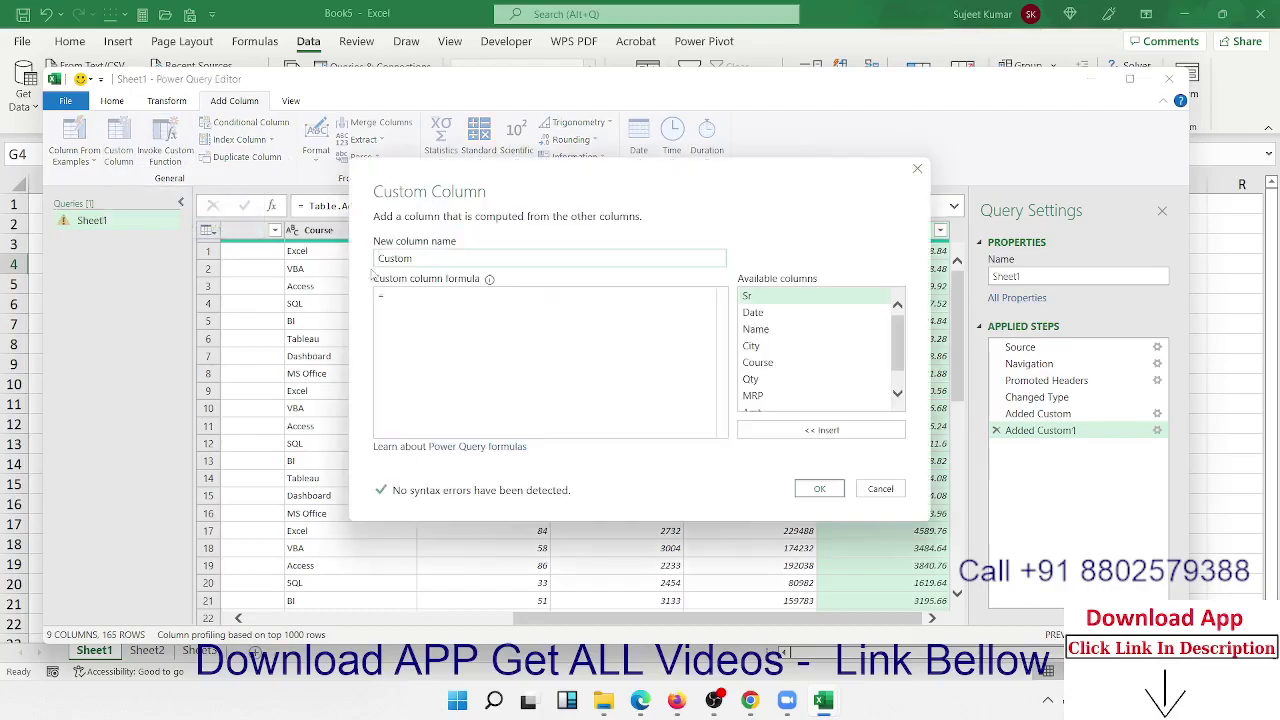
pyautogui.doubleClick(394, 261)
pyautogui.write('GST')
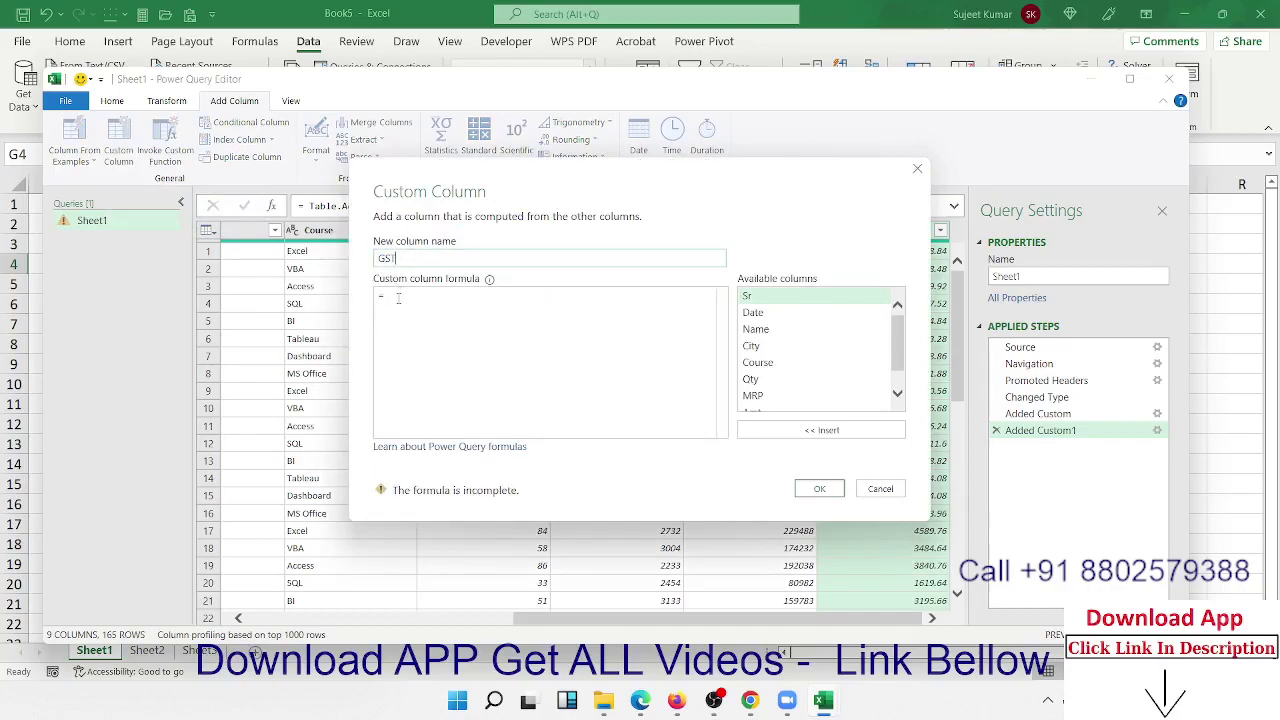
pyautogui.click(898, 395)
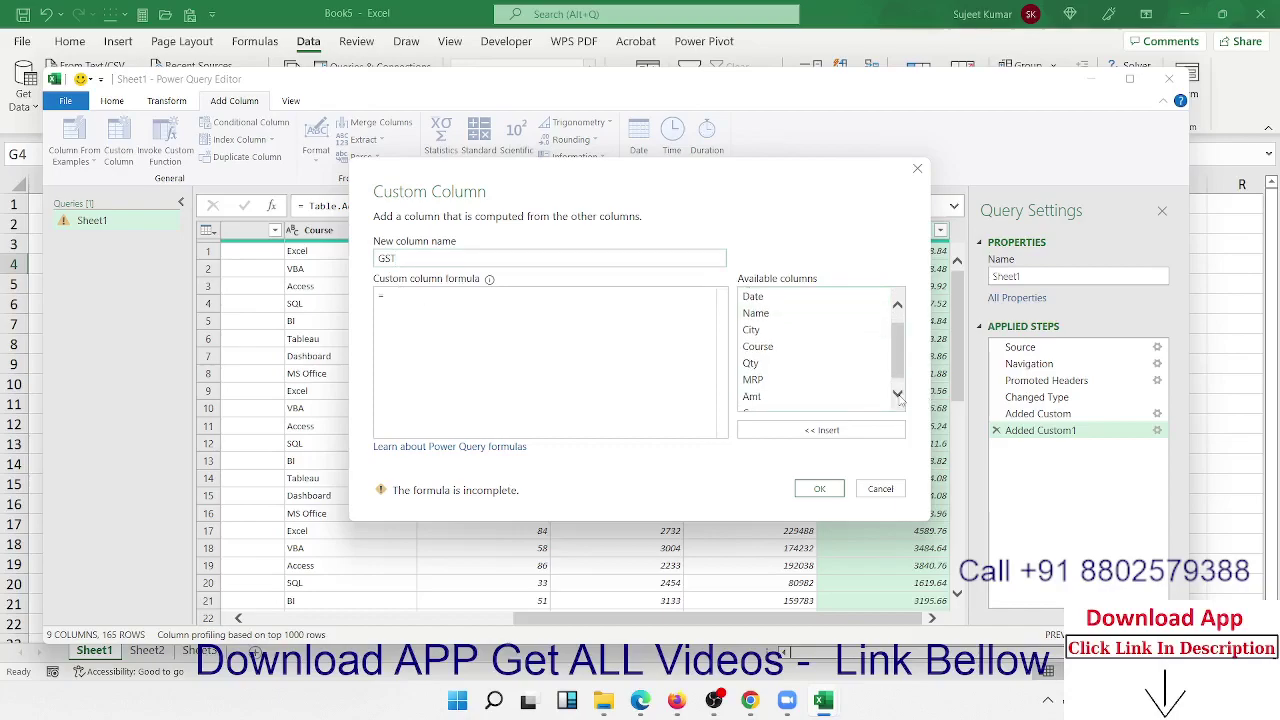
pyautogui.click(898, 395)
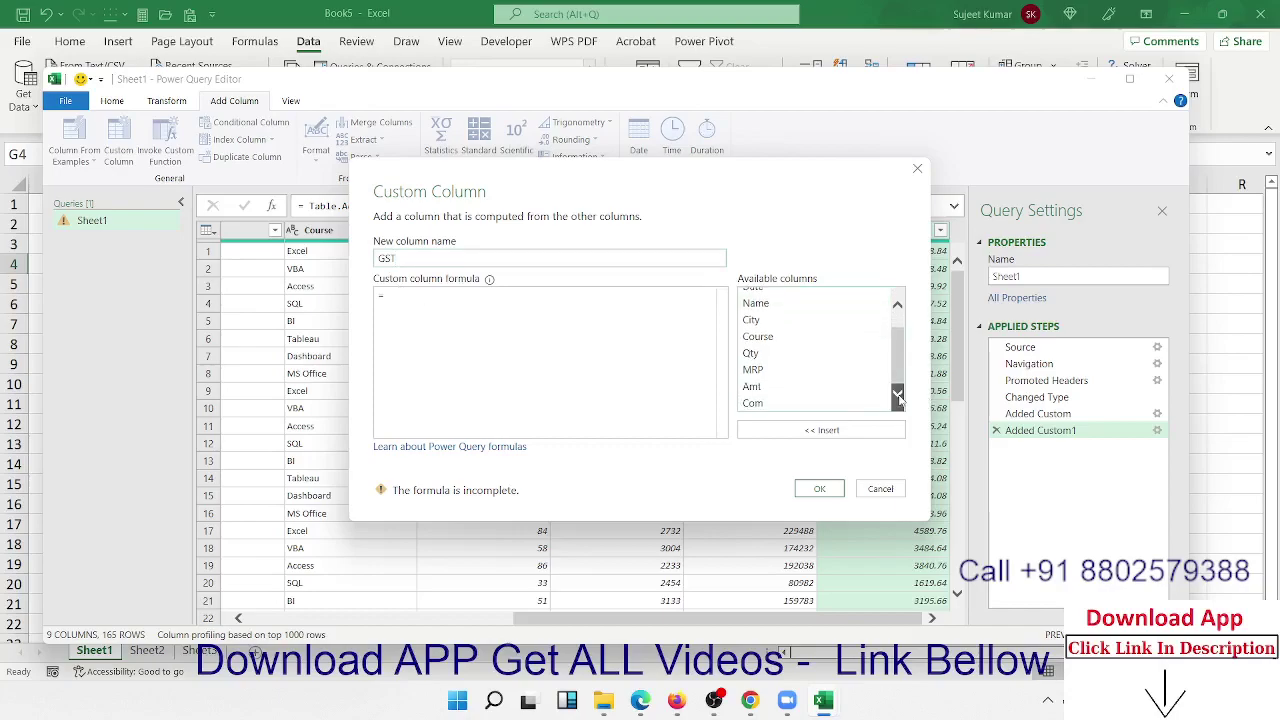
pyautogui.doubleClick(807, 388)
pyautogui.write('*')
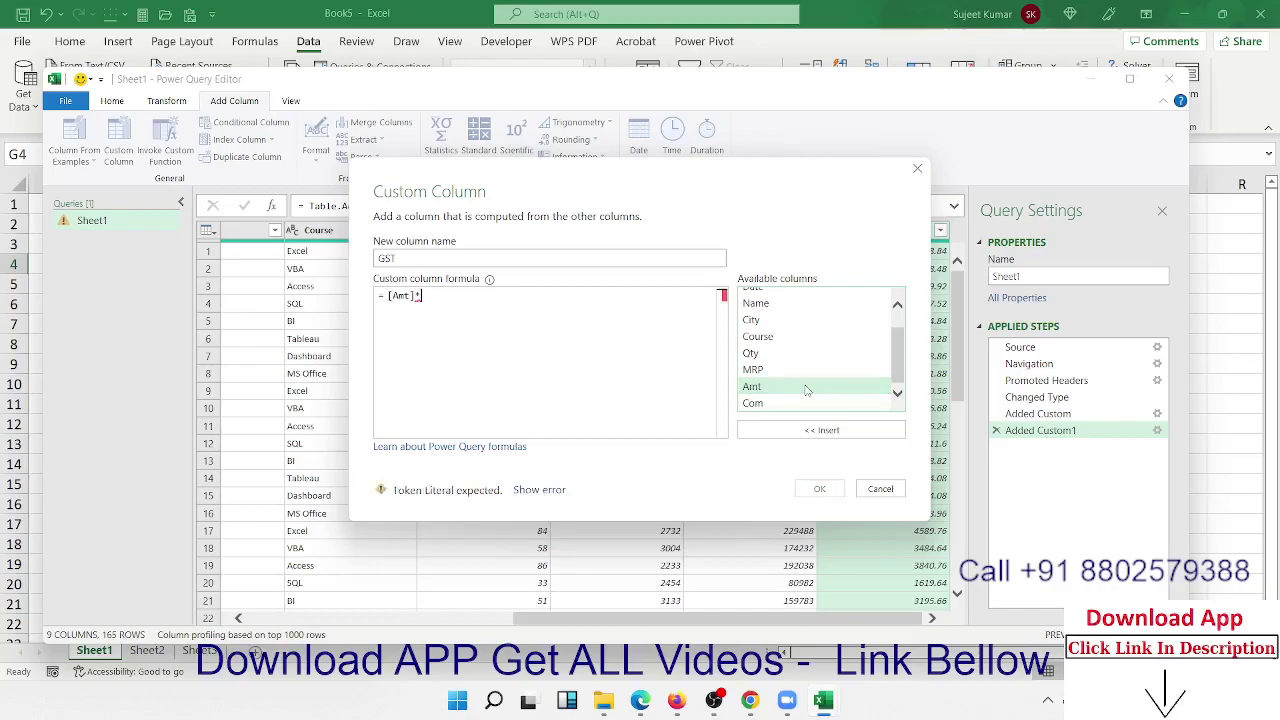
pyautogui.write('0')
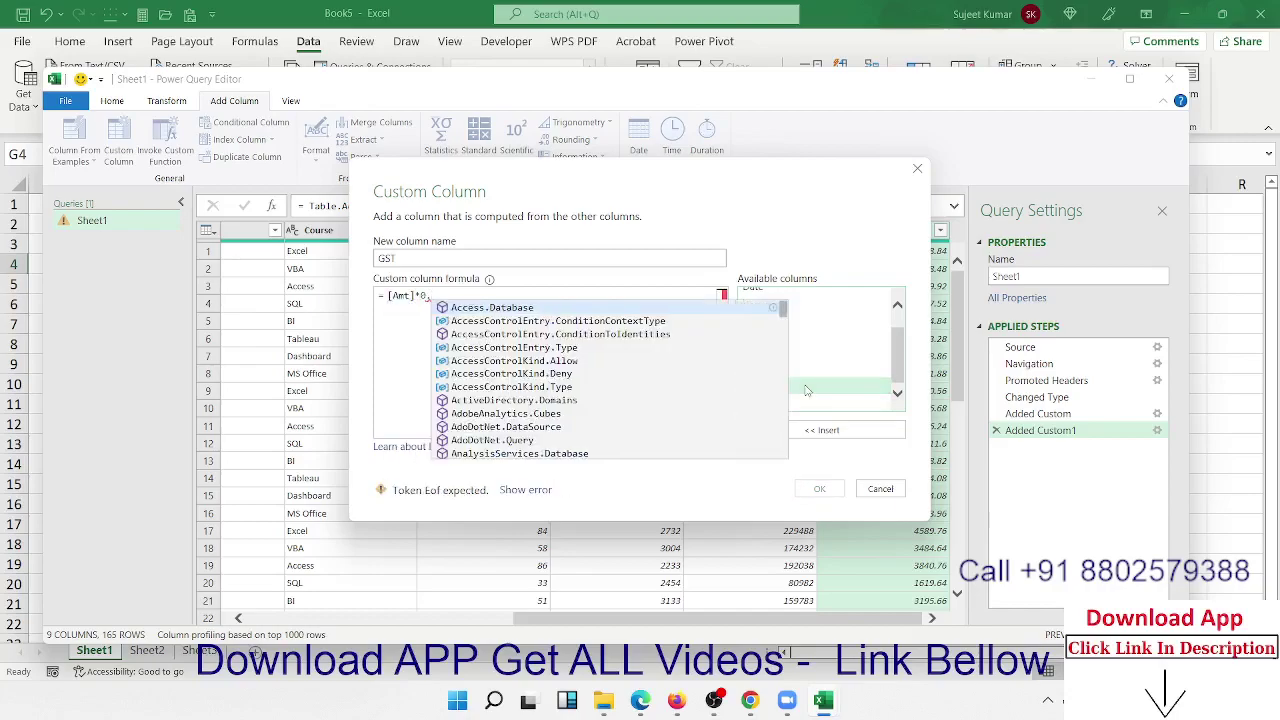
pyautogui.write('18')
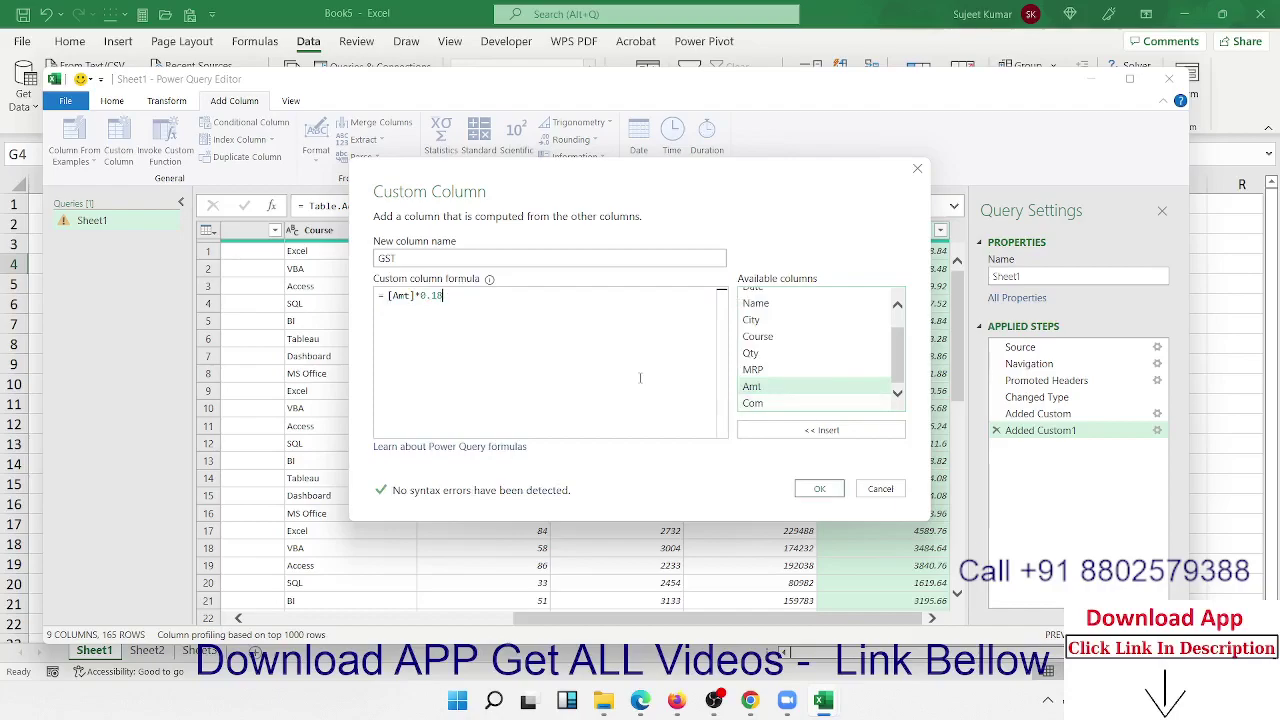
pyautogui.click(802, 494)
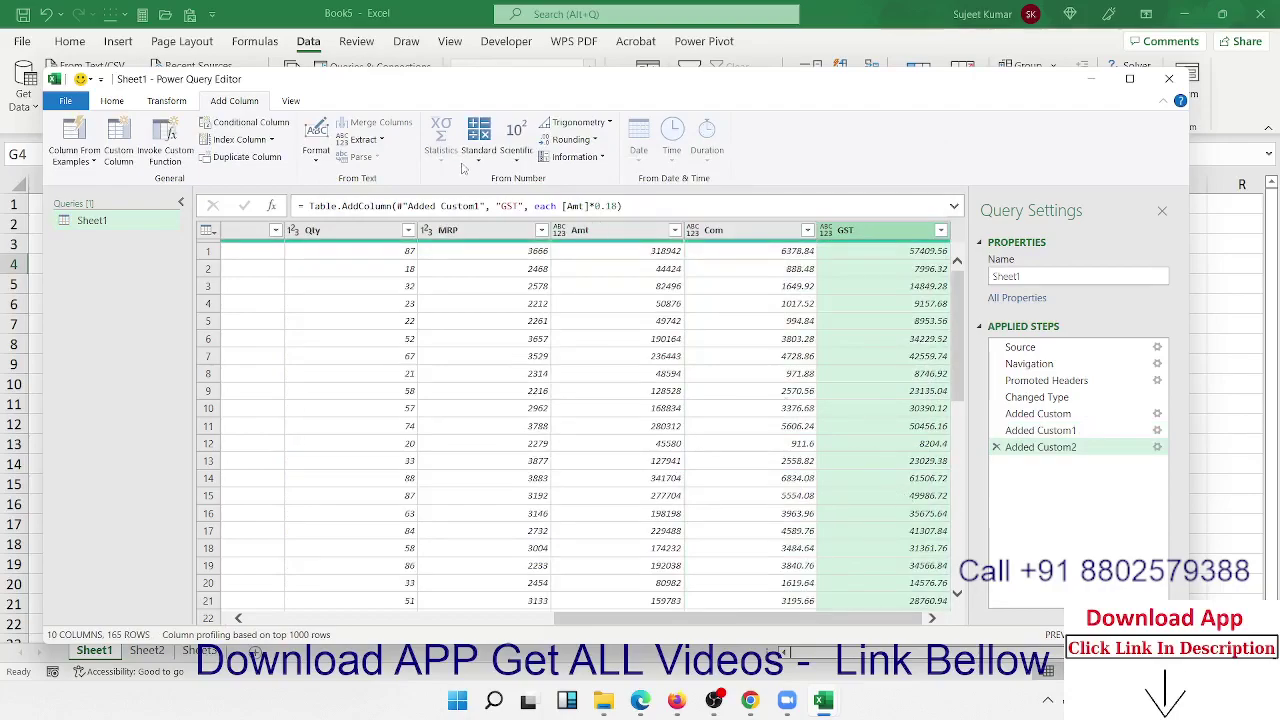
# - Start a new custom column and name it GTotal
pyautogui.click(120, 135)
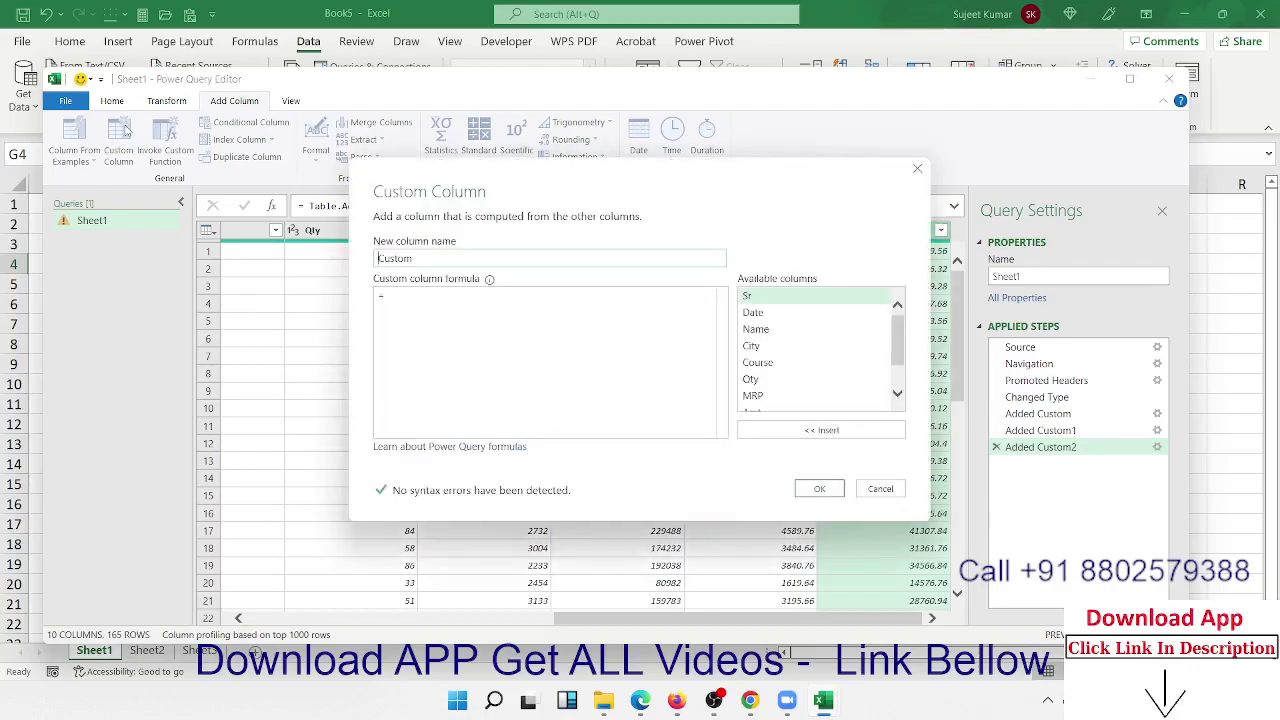
pyautogui.press('Delete')
pyautogui.press('Delete')
pyautogui.press('Delete')
pyautogui.write('G')
pyautogui.write('Tota')
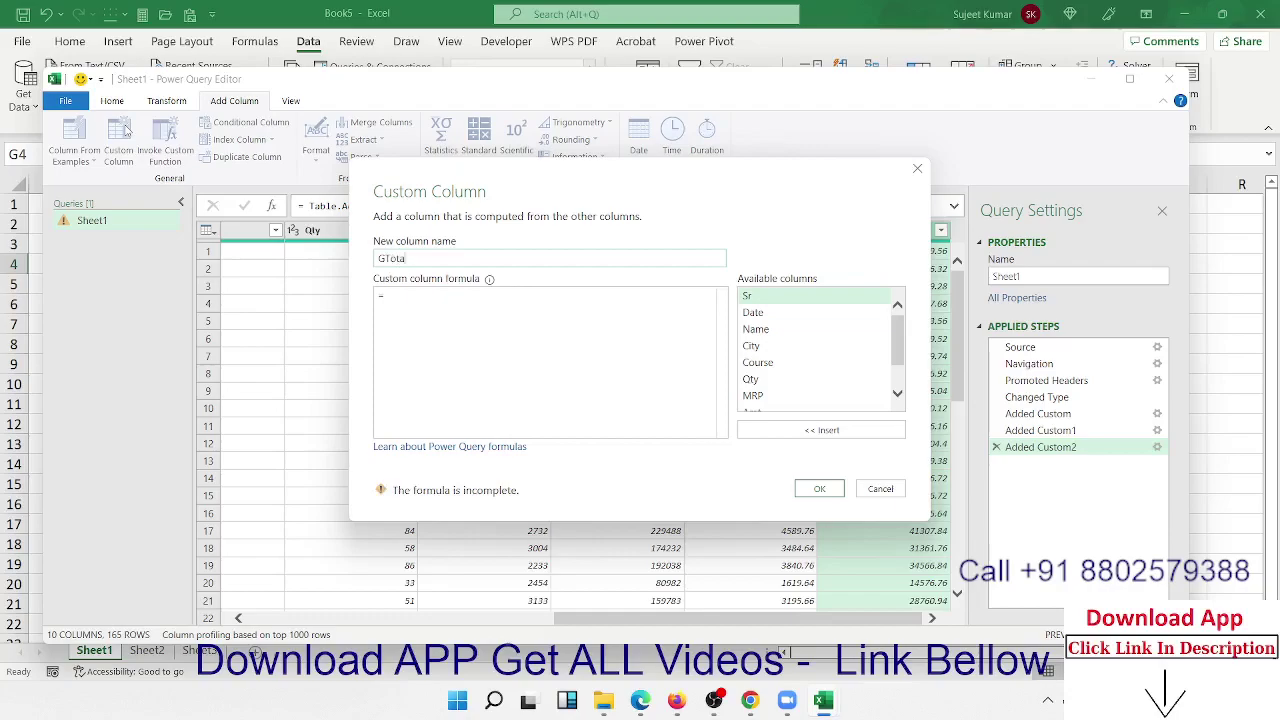
pyautogui.write('l')
pyautogui.press('Tab')
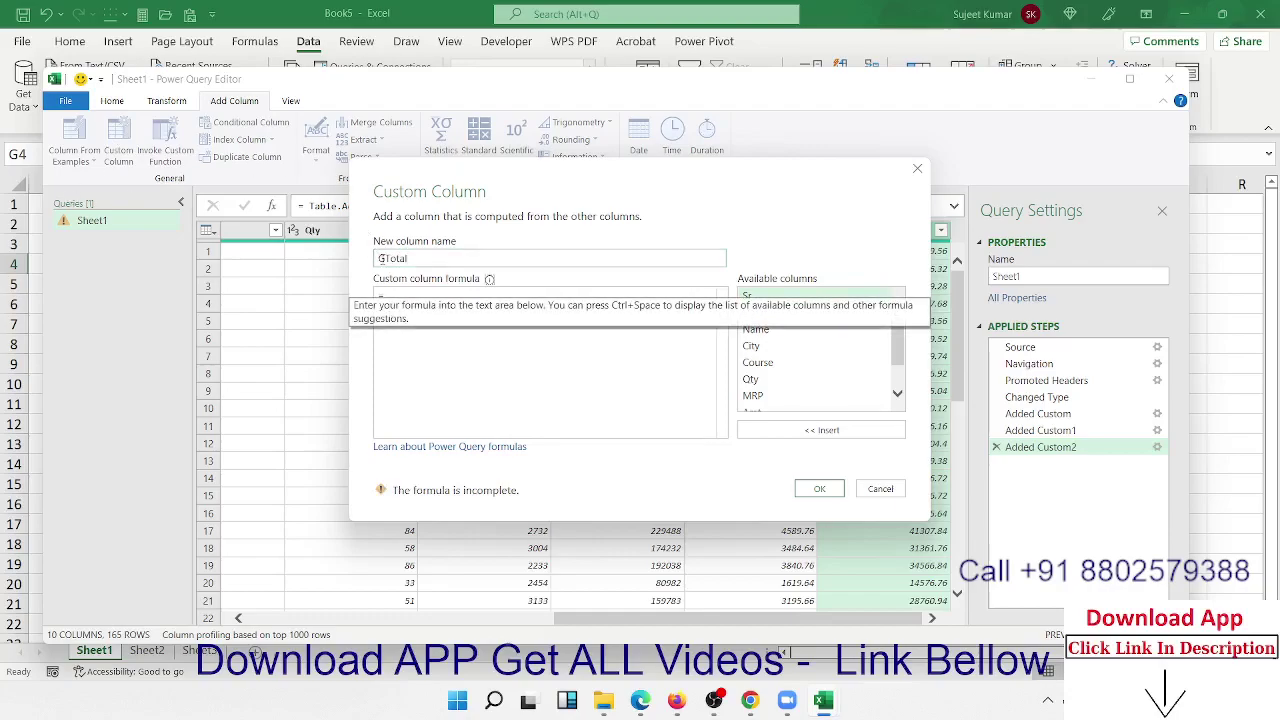
# - Build the GTotal formula [Amt]+[Com]+[GST] and create the column
pyautogui.click(405, 292)
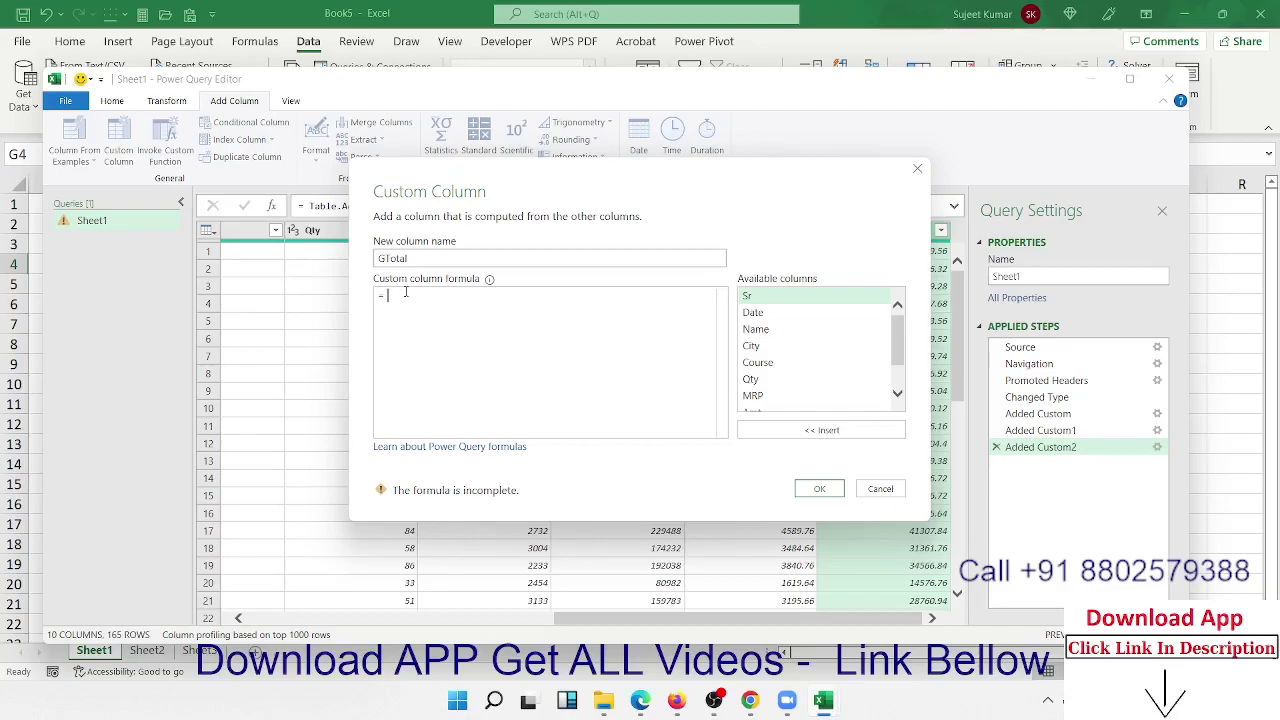
pyautogui.write('Amt')
pyautogui.press('Tab')
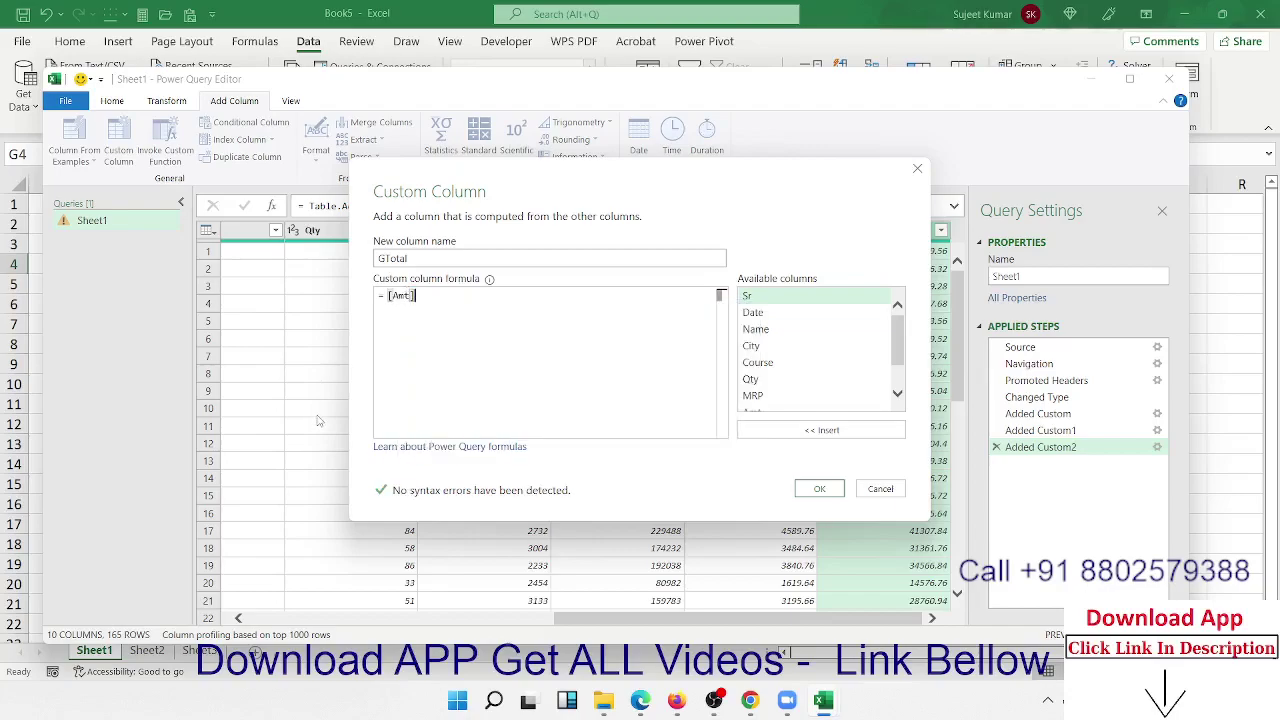
pyautogui.write('+')
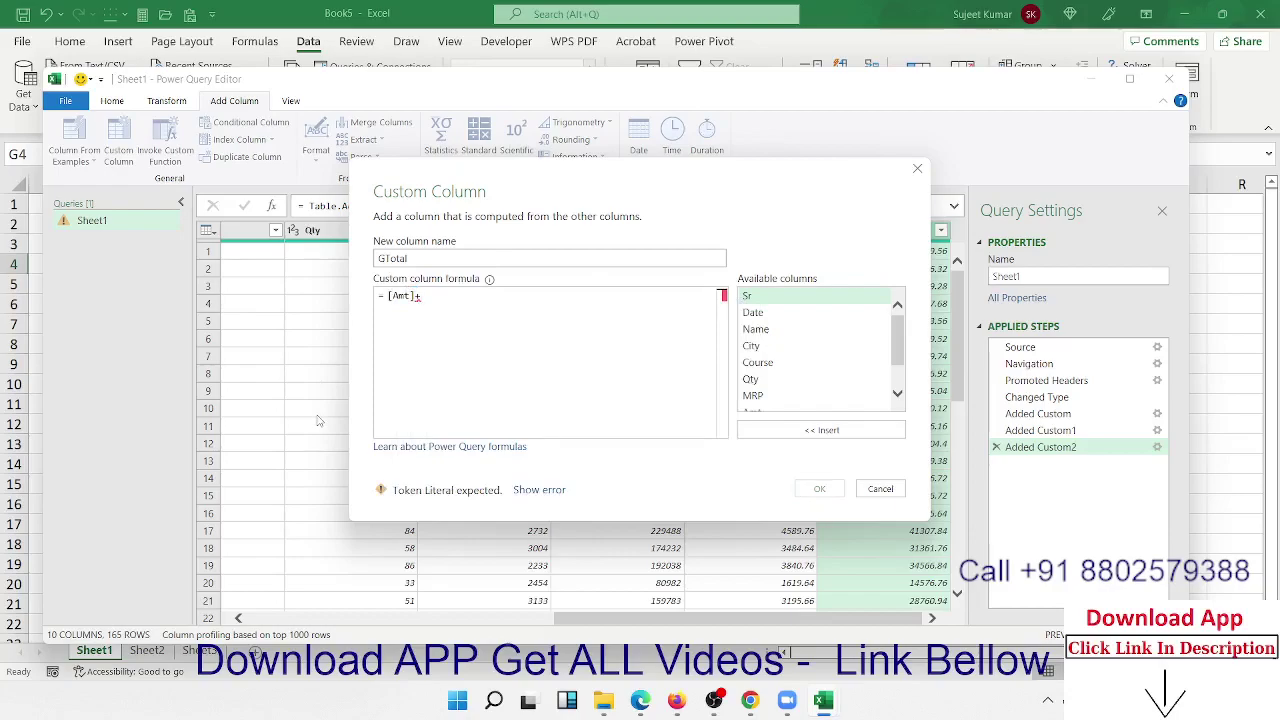
pyautogui.click(898, 395)
pyautogui.click(898, 395)
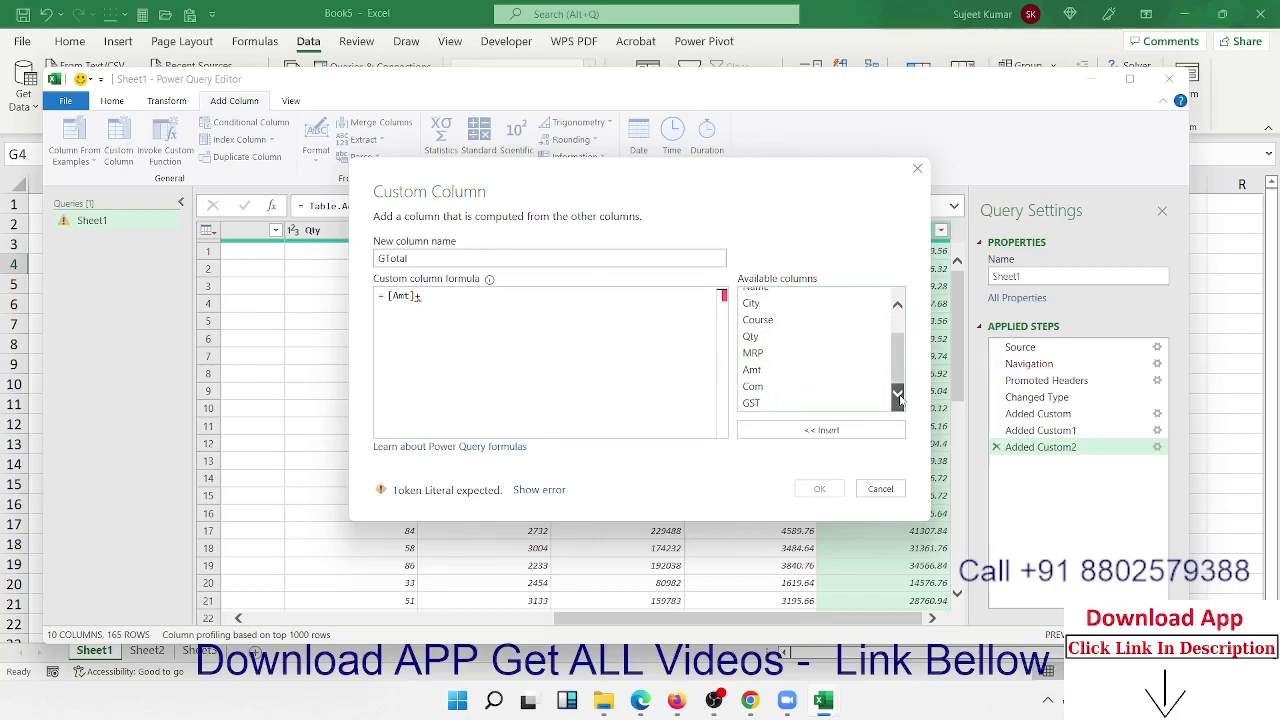
pyautogui.doubleClick(819, 393)
pyautogui.write('+')
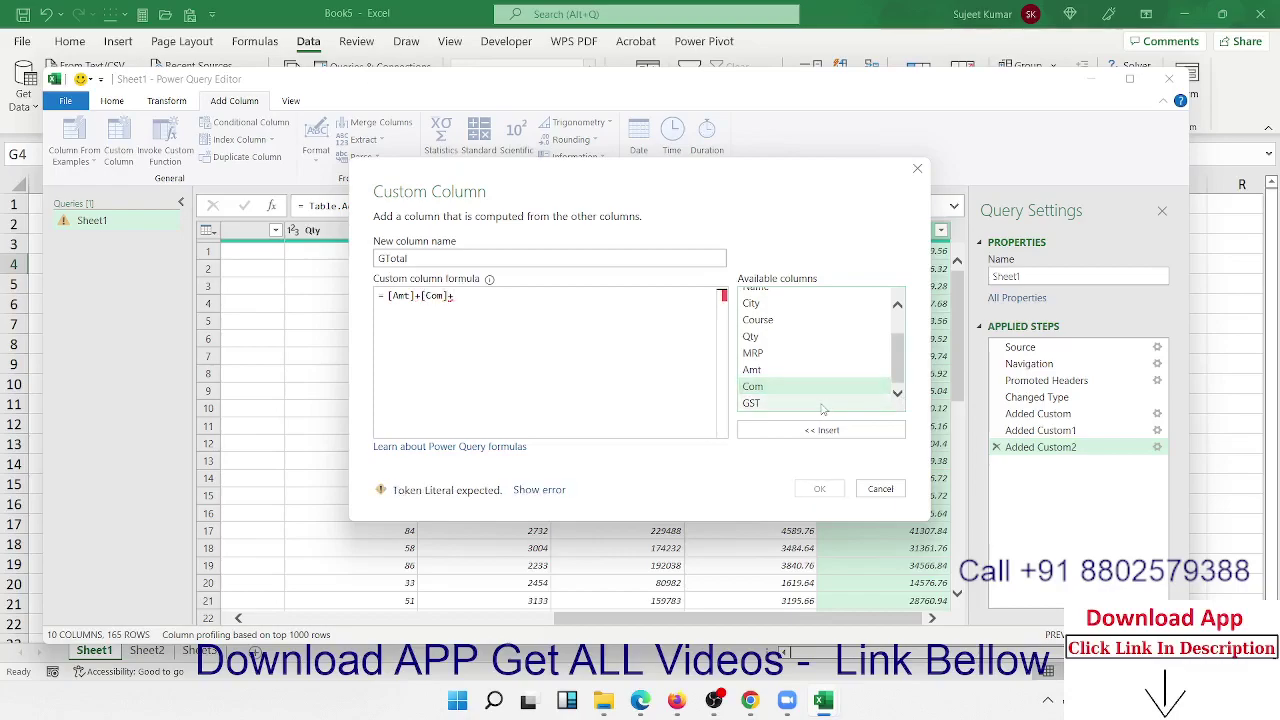
pyautogui.doubleClick(823, 402)
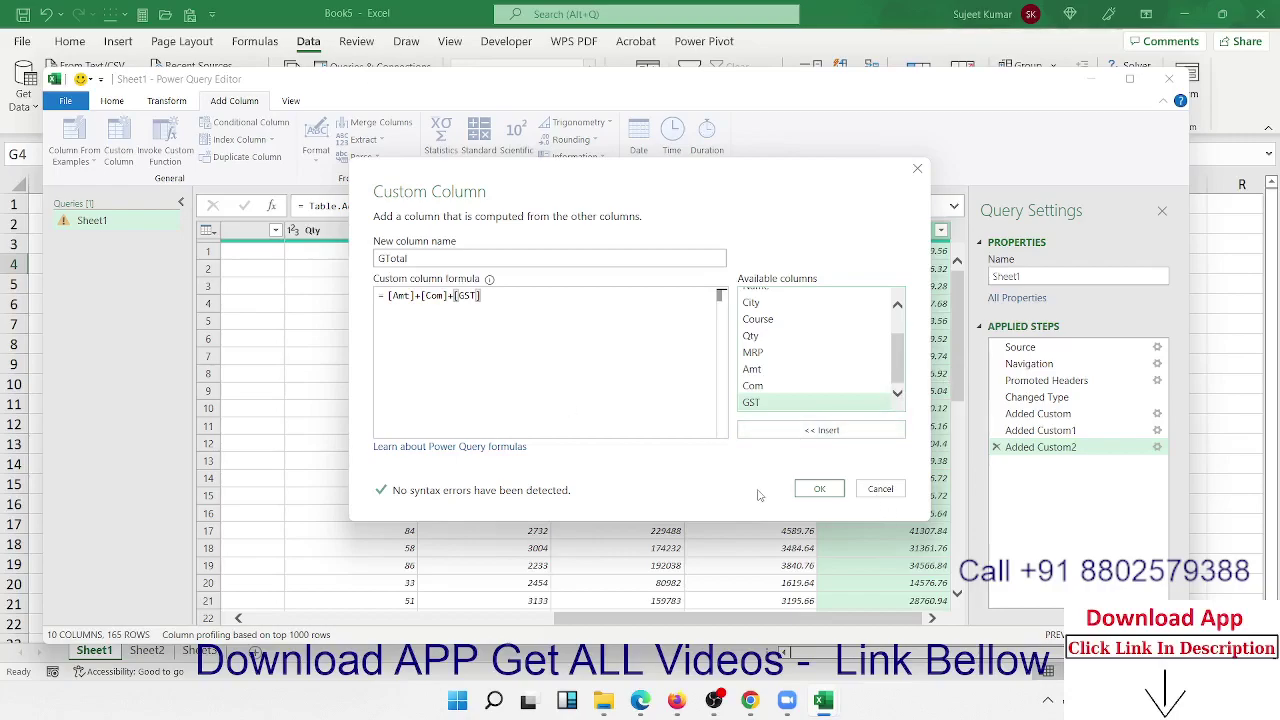
pyautogui.click(812, 489)
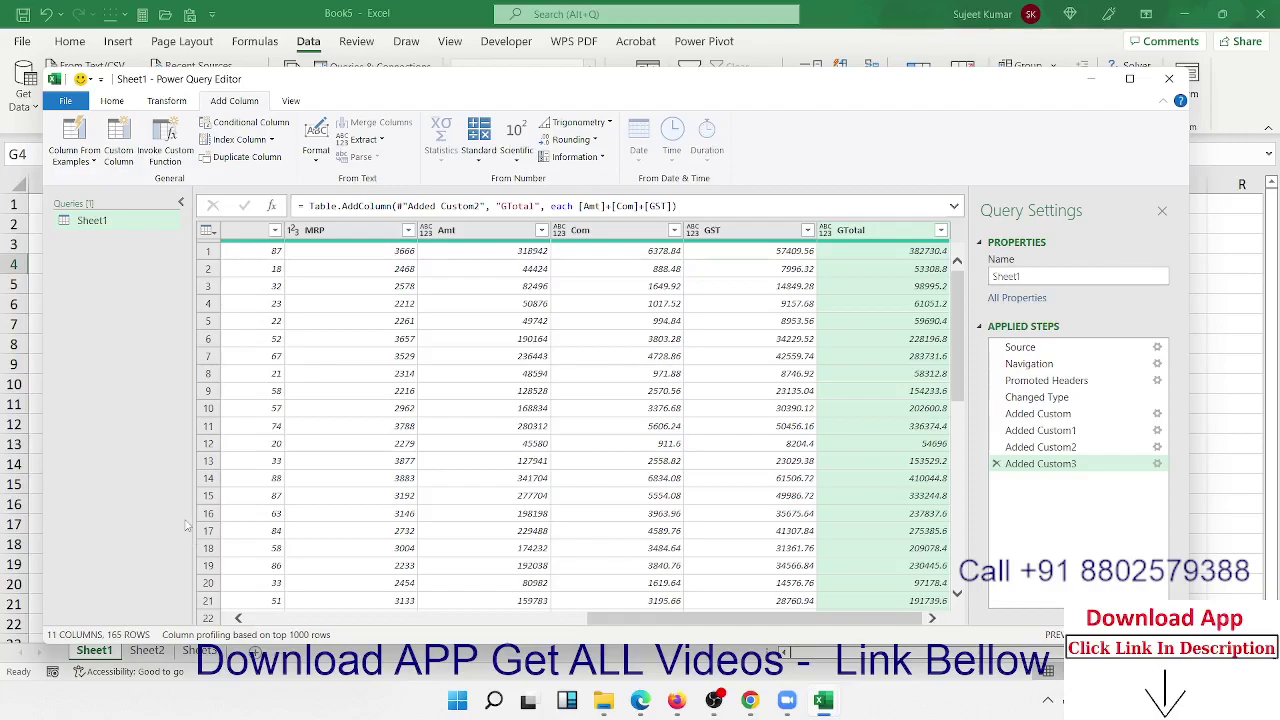
# - Show the Power Query Editor's Home commands once the 11-column query ends with GTotal
pyautogui.click(112, 104)
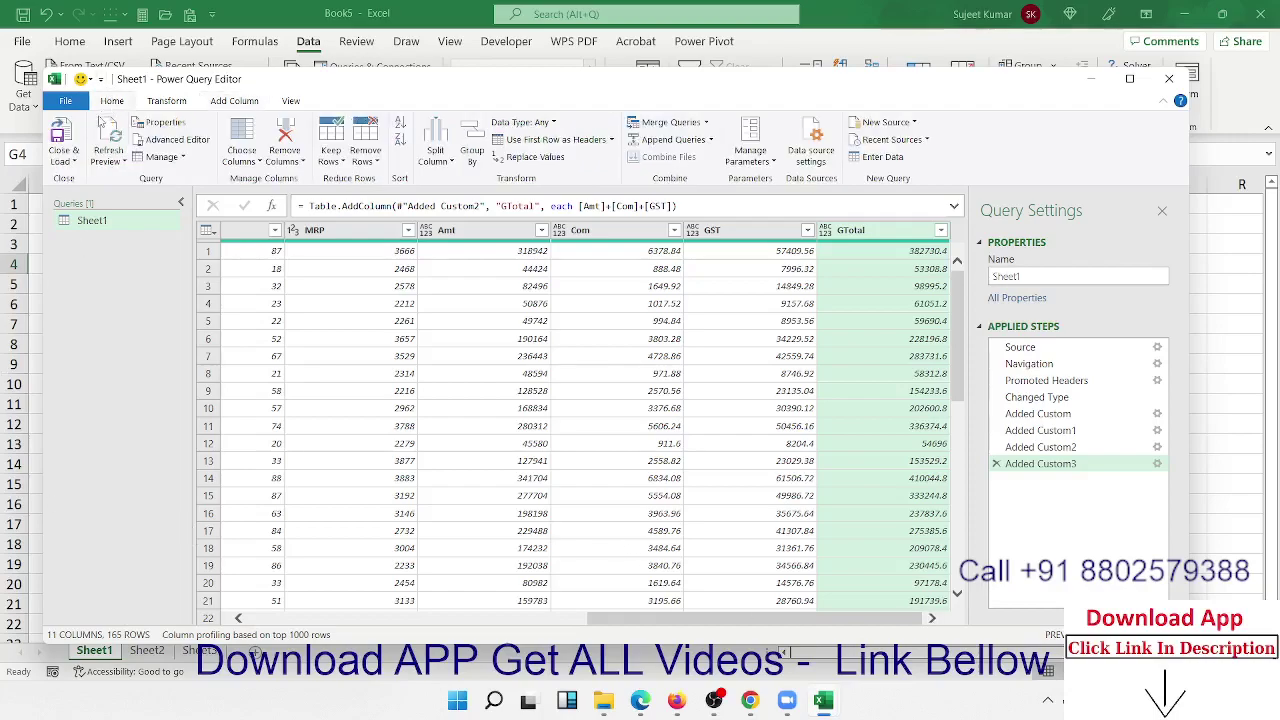
# - Close & Load the Sheet1 query to a new worksheet table, then spot-check the MRP and GST cells
pyautogui.click(70, 140)
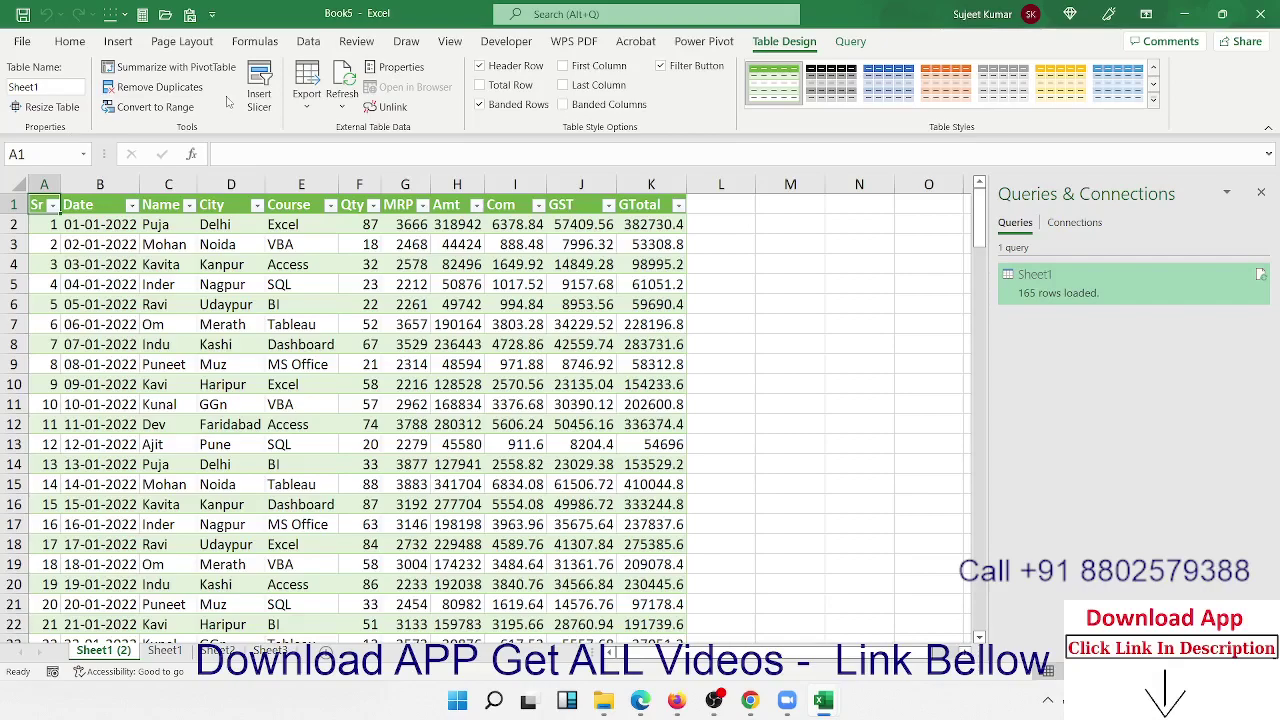
pyautogui.click(406, 202)
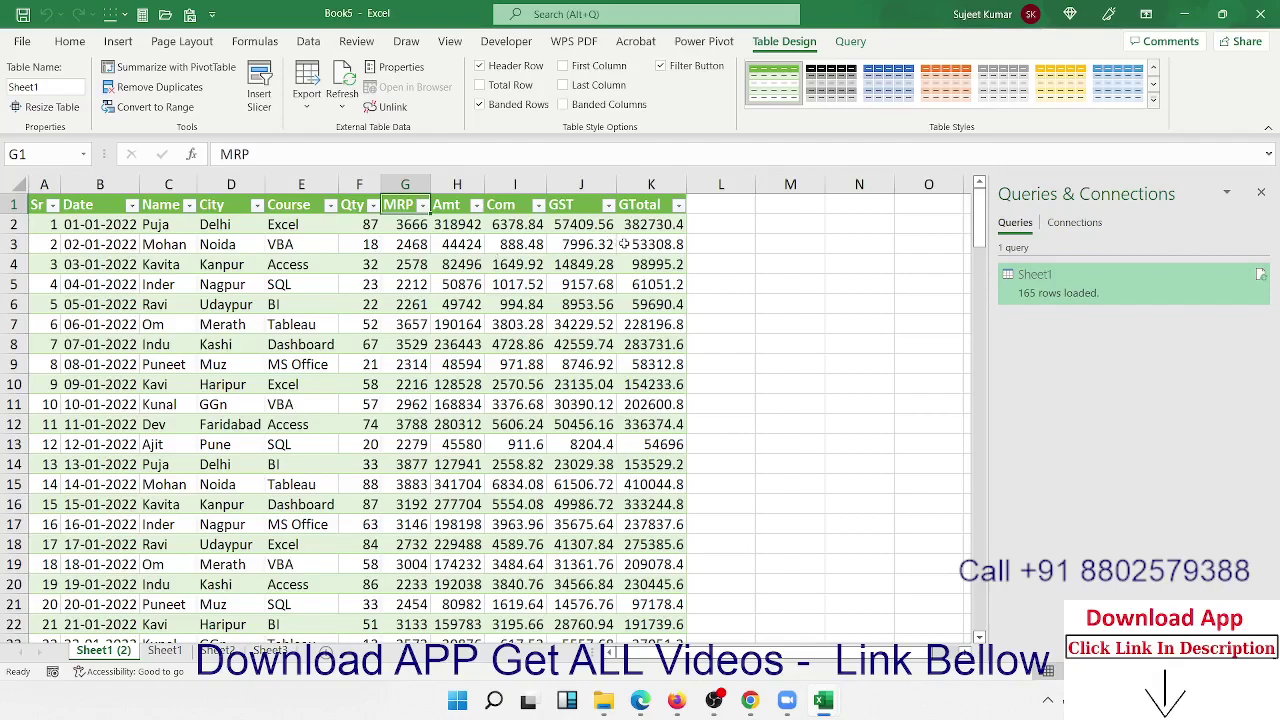
pyautogui.click(580, 266)
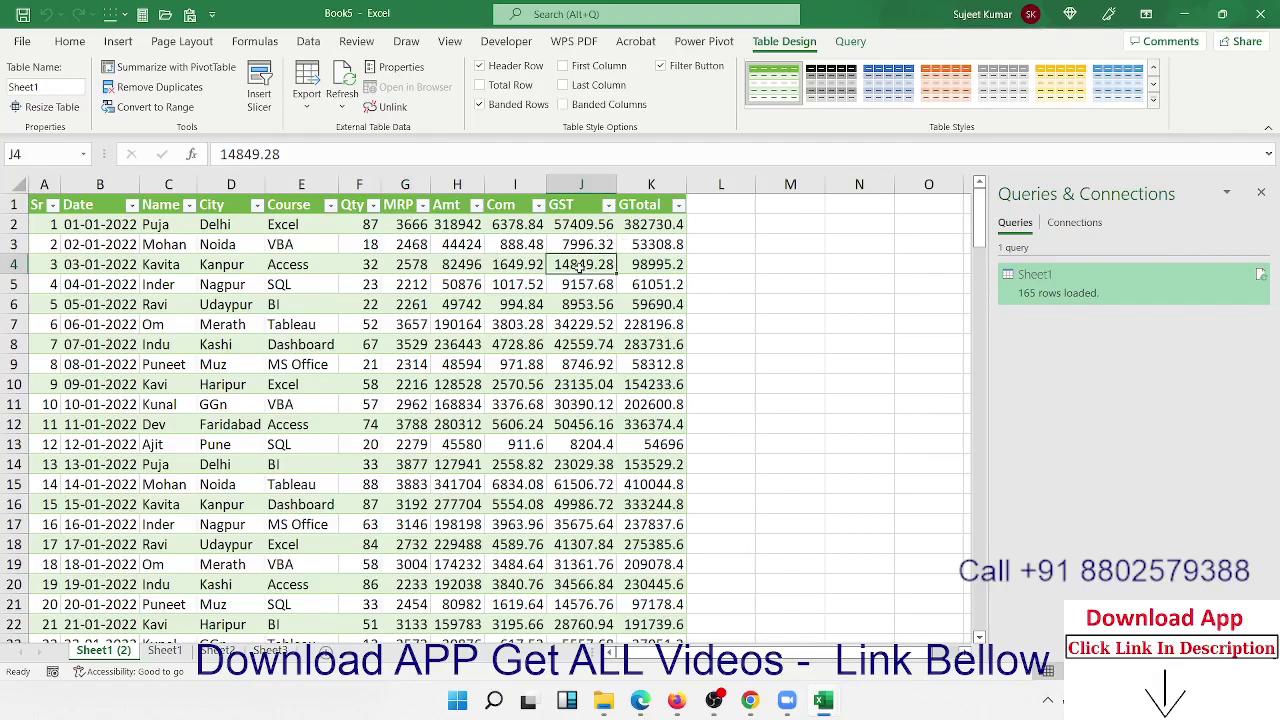
pyautogui.click(410, 242)
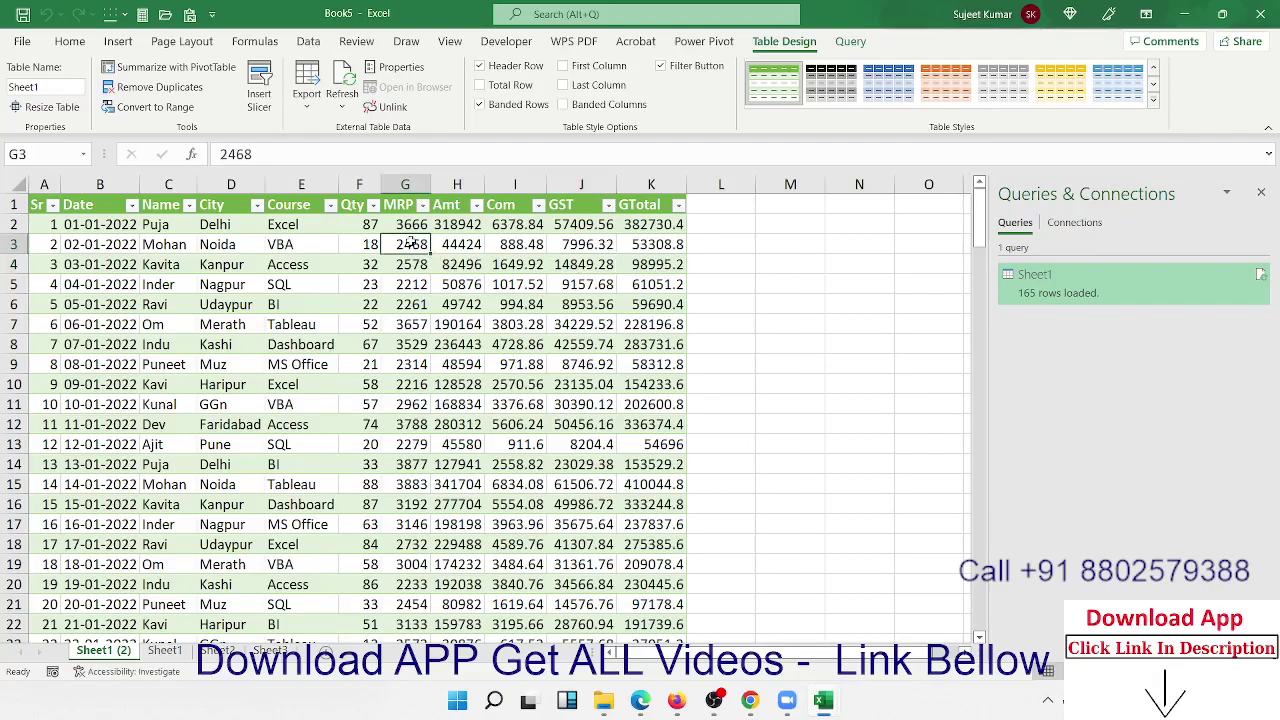